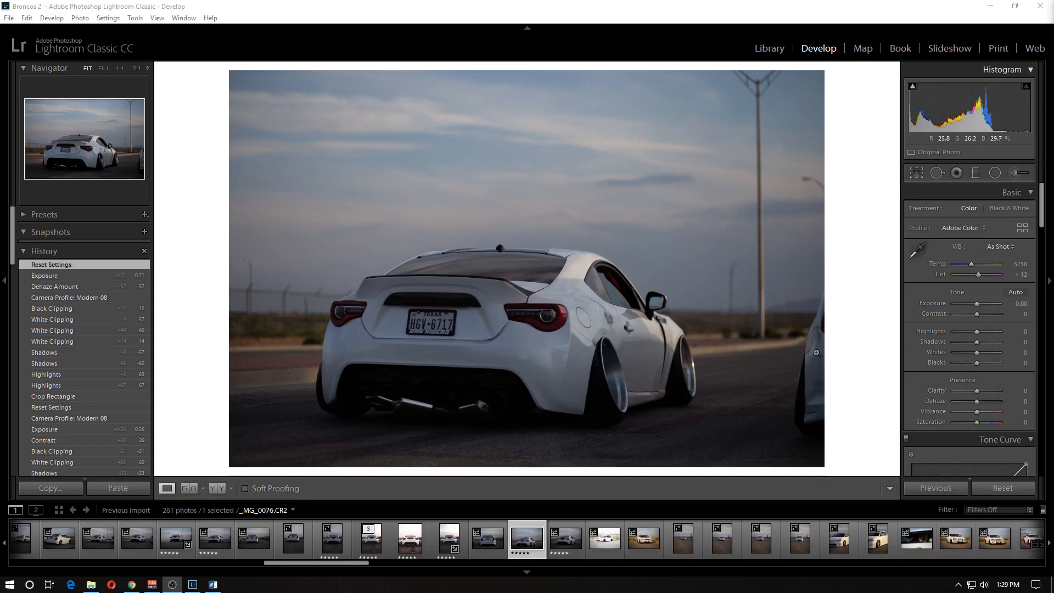
- Crop the photo inward from its lower-right corner at the original aspect ratio to cut out the second car
key(r)
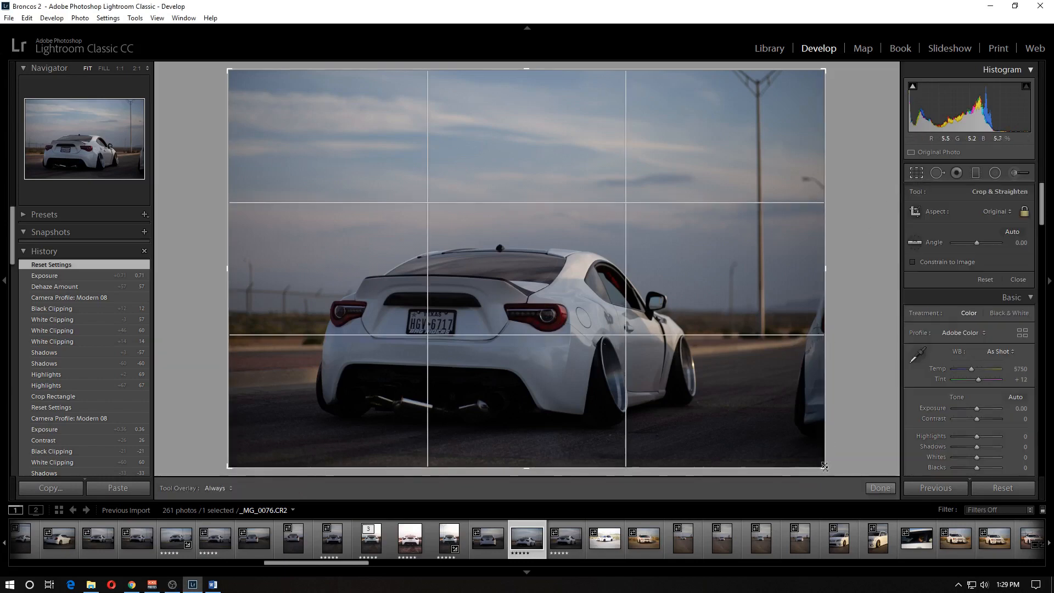
mouse_move(824, 467)
mouse_down()
mouse_move(793, 459)
mouse_move(811, 474)
mouse_up()
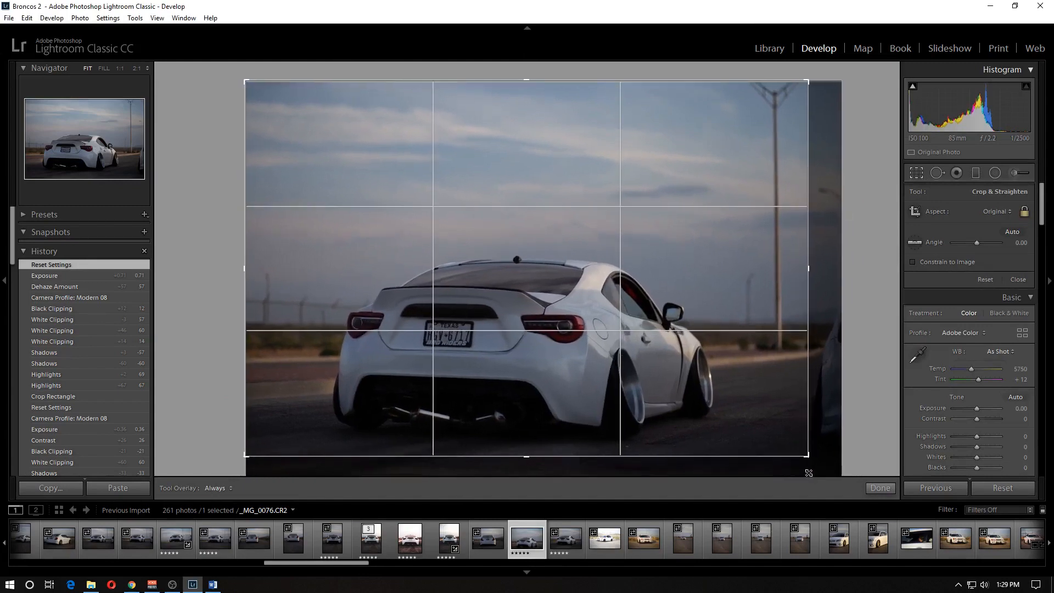
click(893, 488)
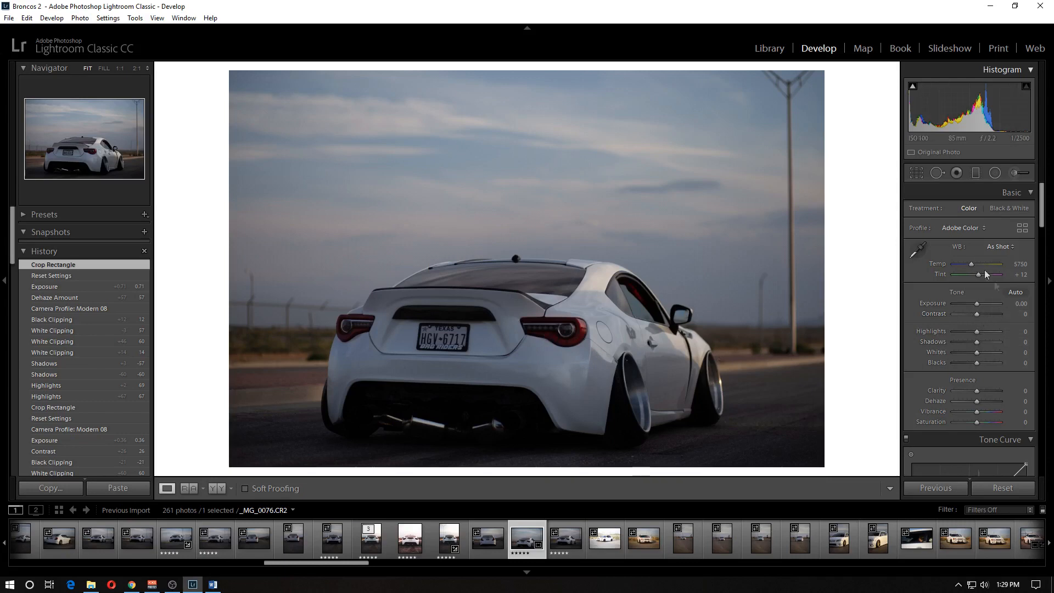
- Apply the Modern 08 profile and set Exposure +0.48, Highlights +45, Shadows −64, Whites +62 and Blacks +38
click(964, 228)
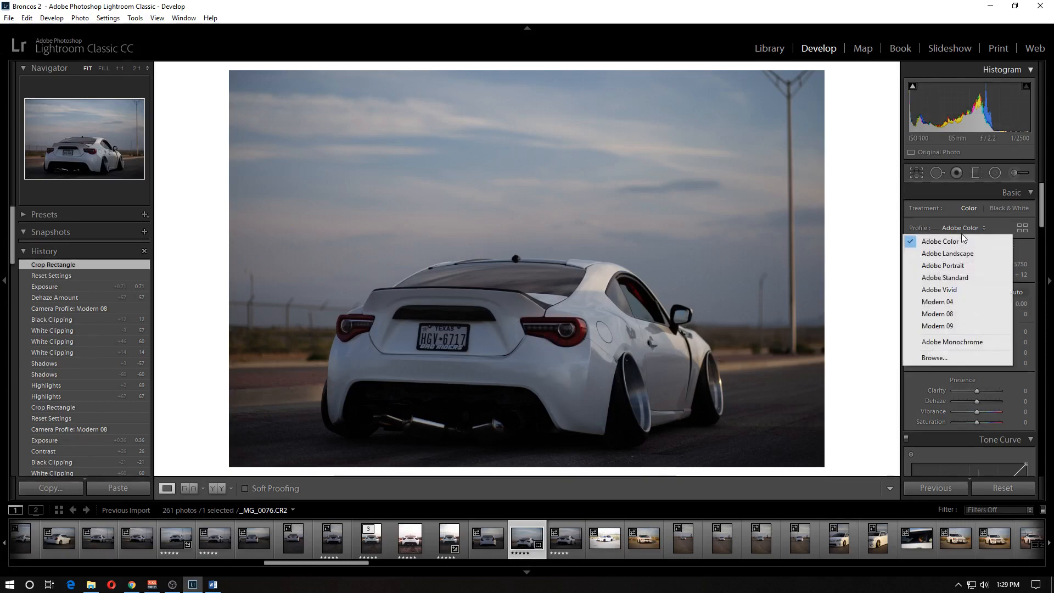
click(952, 314)
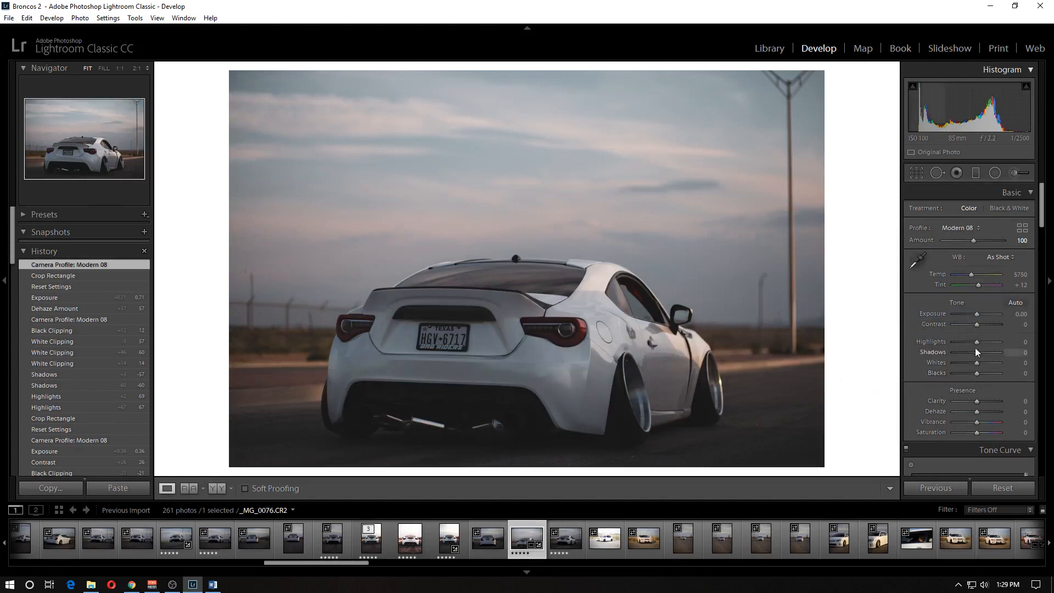
drag(976, 342, 983, 378)
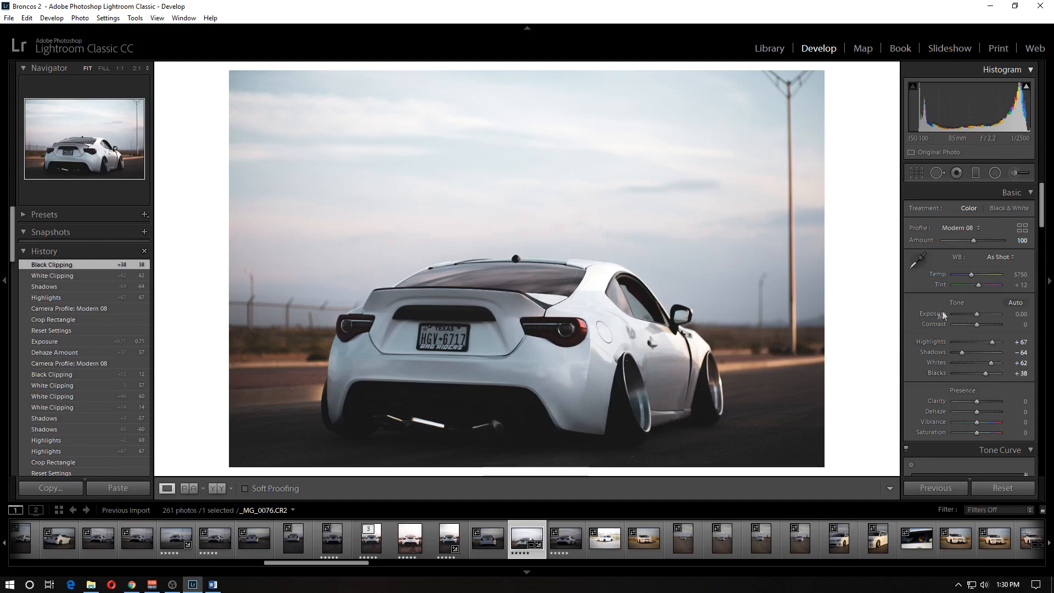
drag(977, 314, 979, 314)
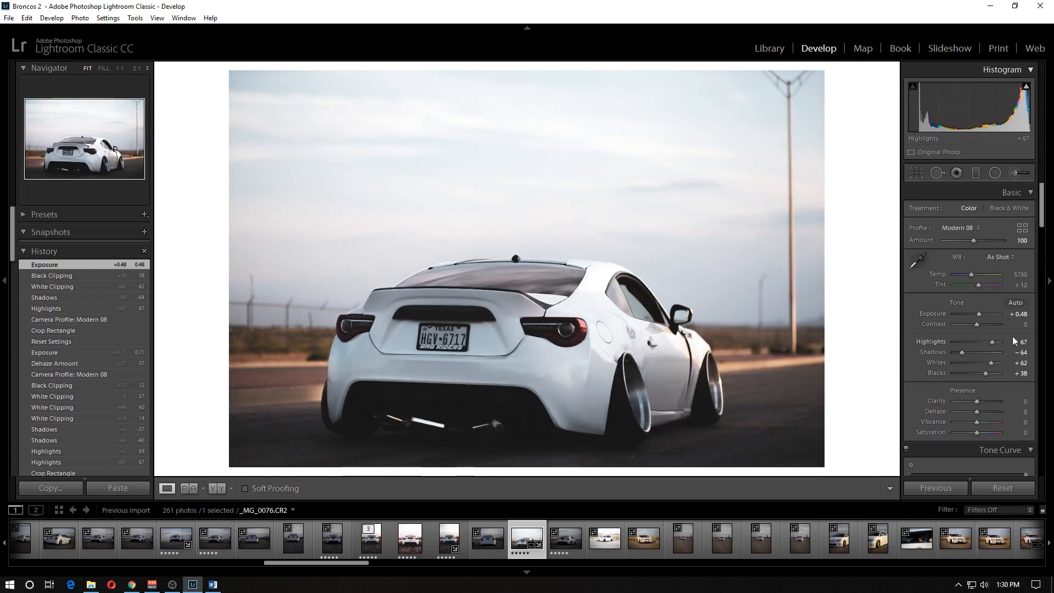
drag(993, 341, 988, 341)
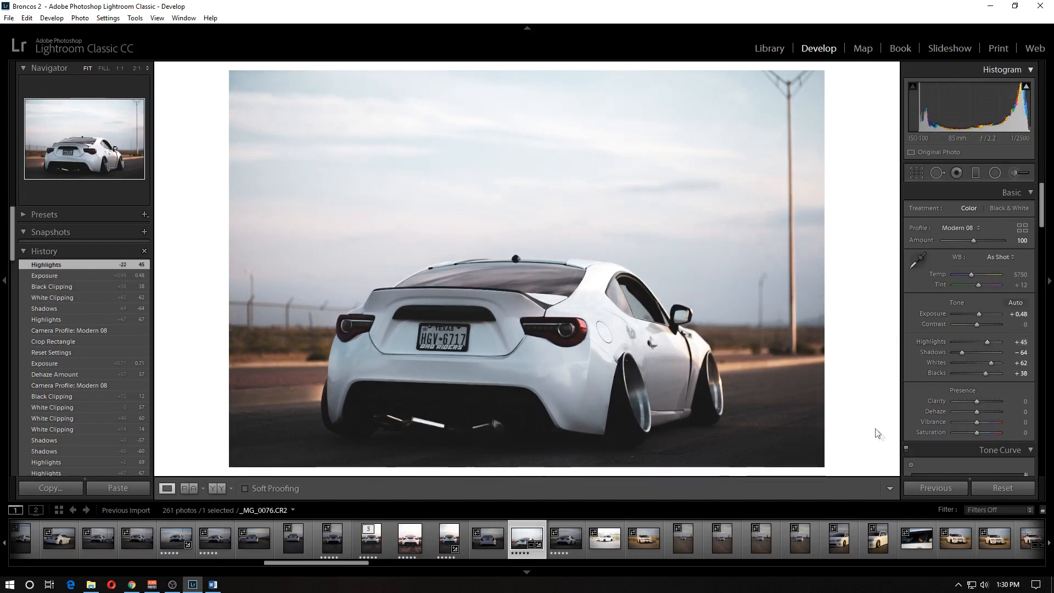
- Set the photo's Dehaze to +38, Vibrance to +24 and Saturation to −12
drag(977, 413, 986, 420)
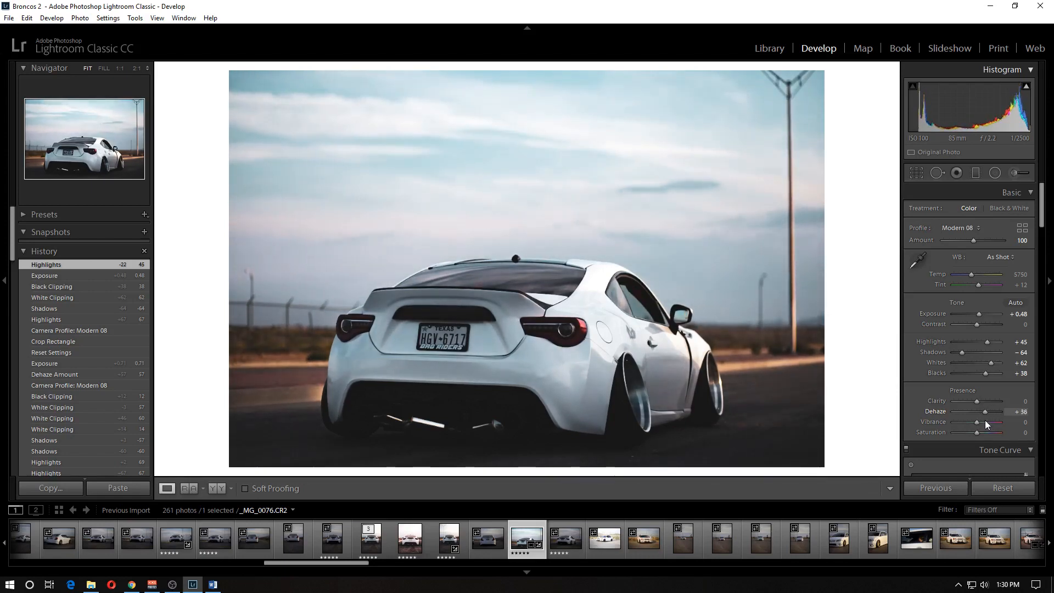
drag(985, 420, 986, 420)
click(1016, 412)
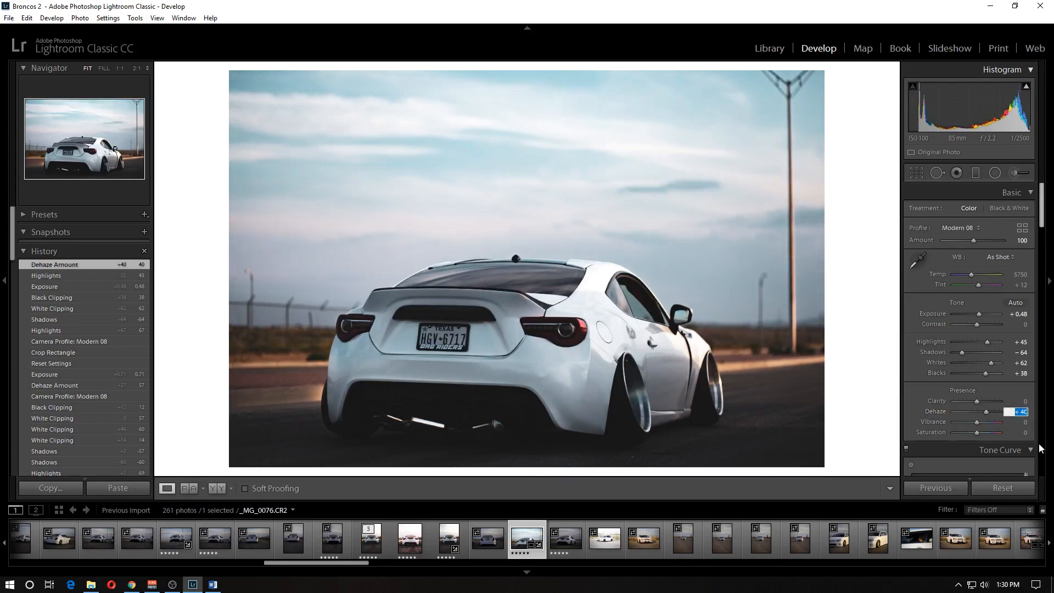
text(38)
key(Tab)
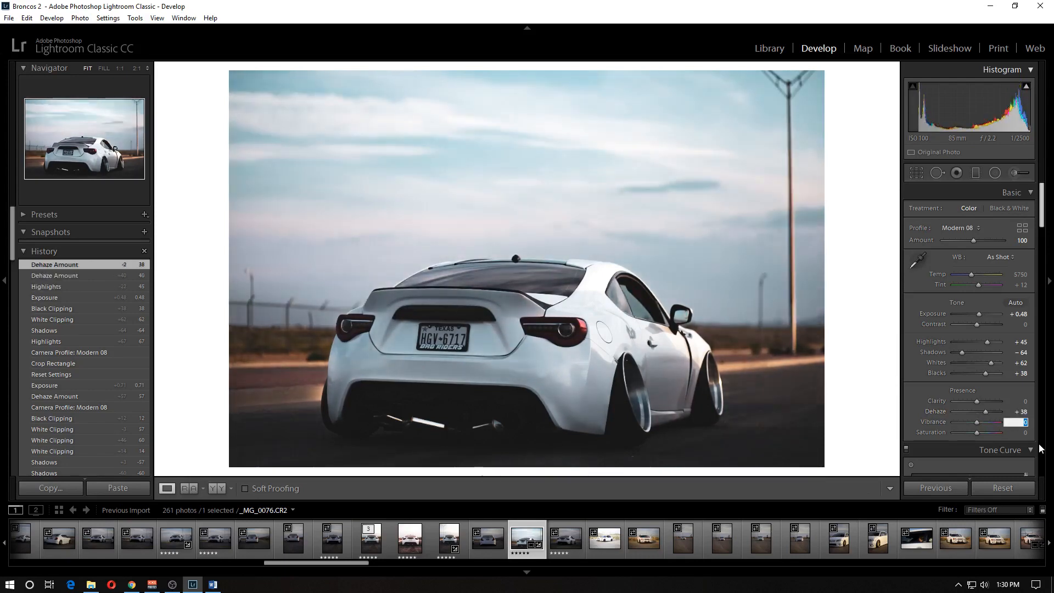
drag(977, 424, 981, 426)
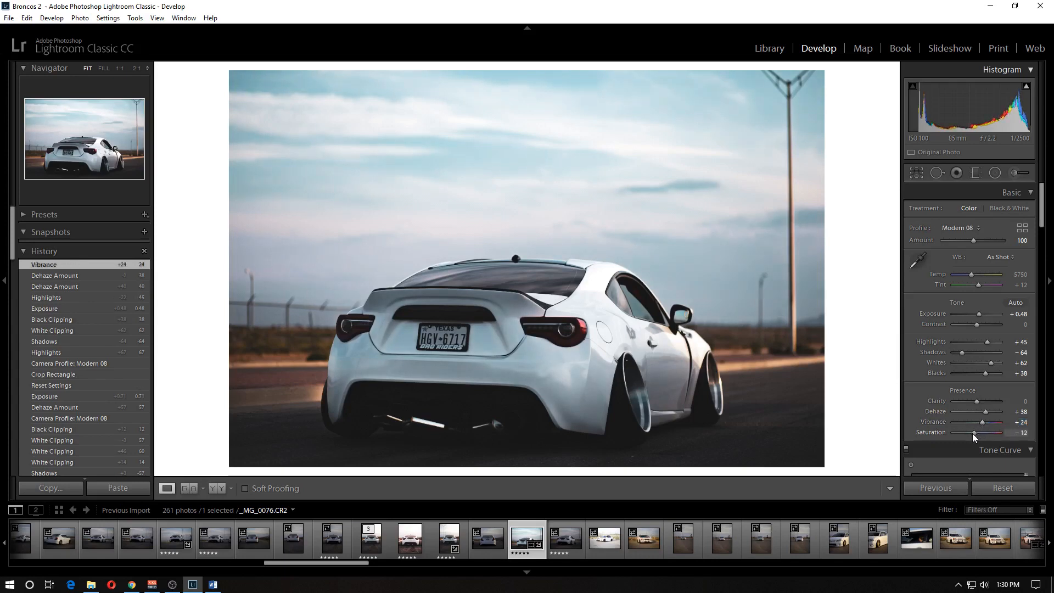
drag(974, 434, 973, 434)
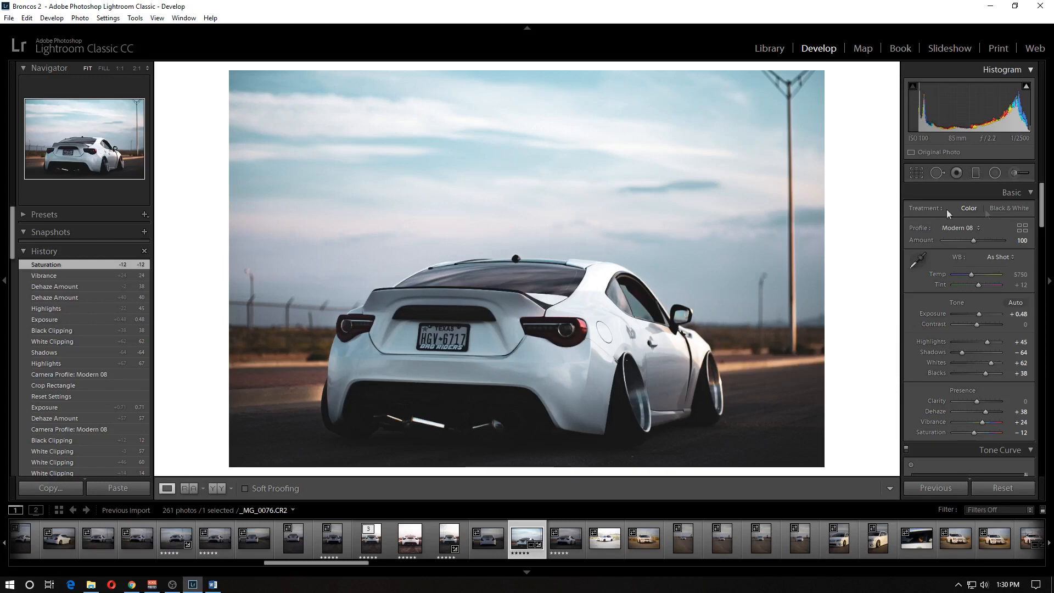
- Add shadow, midtone and highlight points to the RGB tone curve, raise the black point slightly and lower the highlight point to about 66%
scroll(977, 400, down, 10)
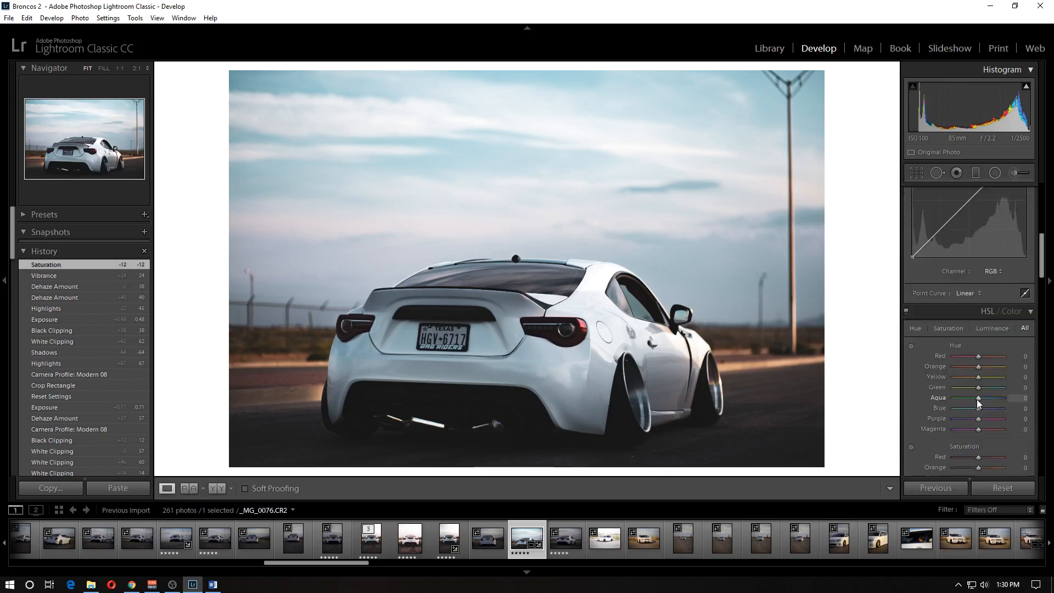
scroll(977, 400, up, 3)
drag(955, 378, 942, 395)
click(999, 335)
click(970, 366)
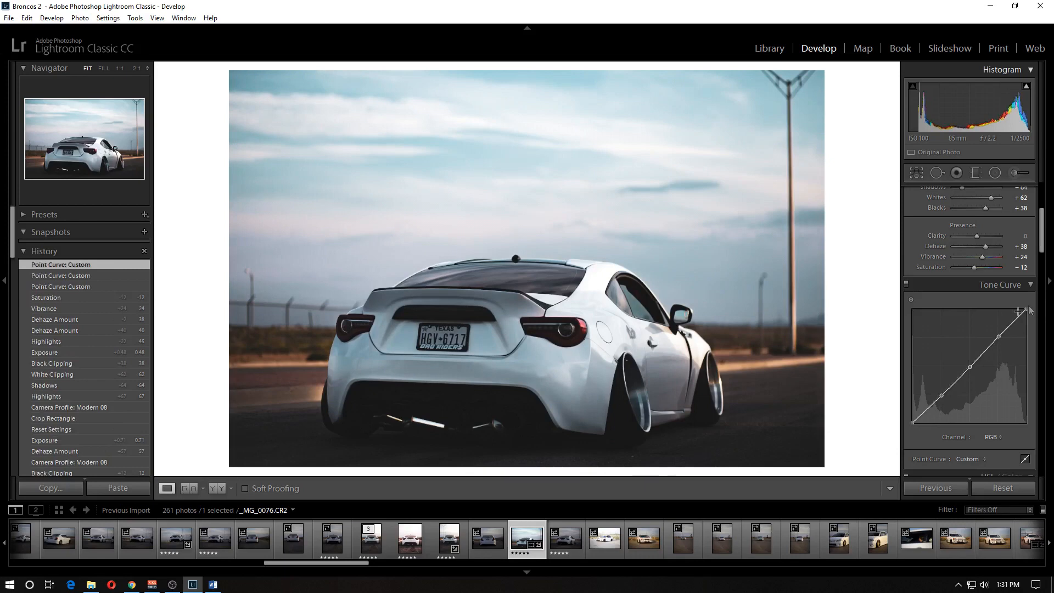
mouse_move(911, 423)
mouse_down()
mouse_move(907, 410)
mouse_move(897, 434)
mouse_move(911, 421)
mouse_up()
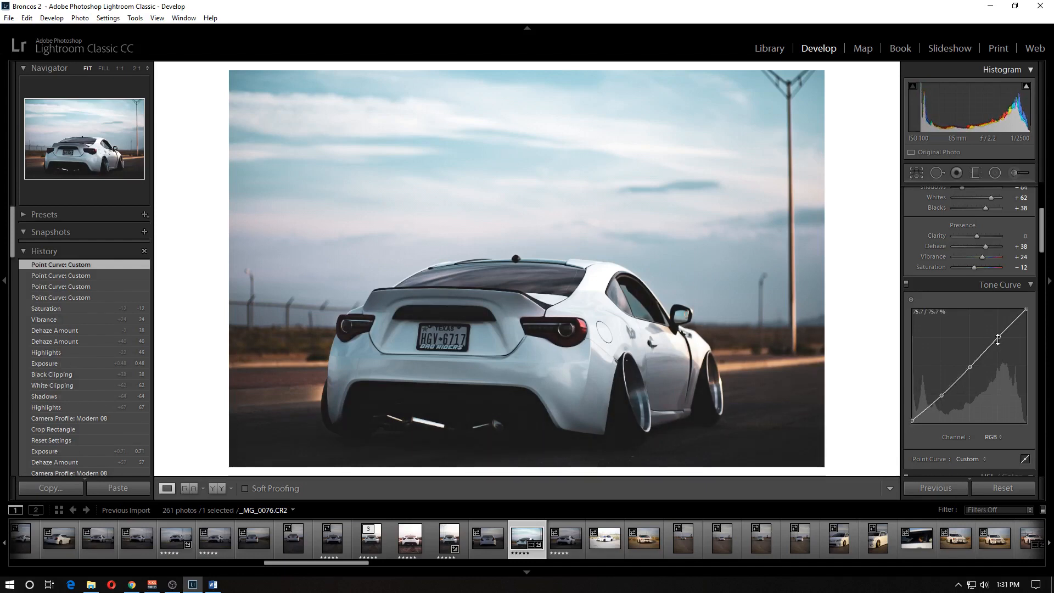
drag(999, 339, 998, 347)
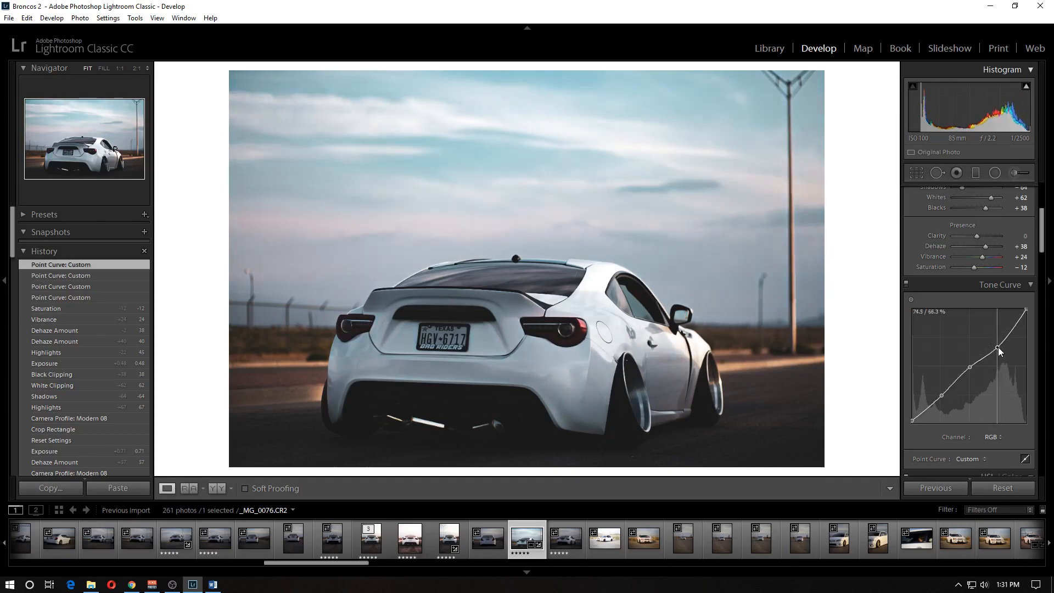
drag(998, 347, 998, 348)
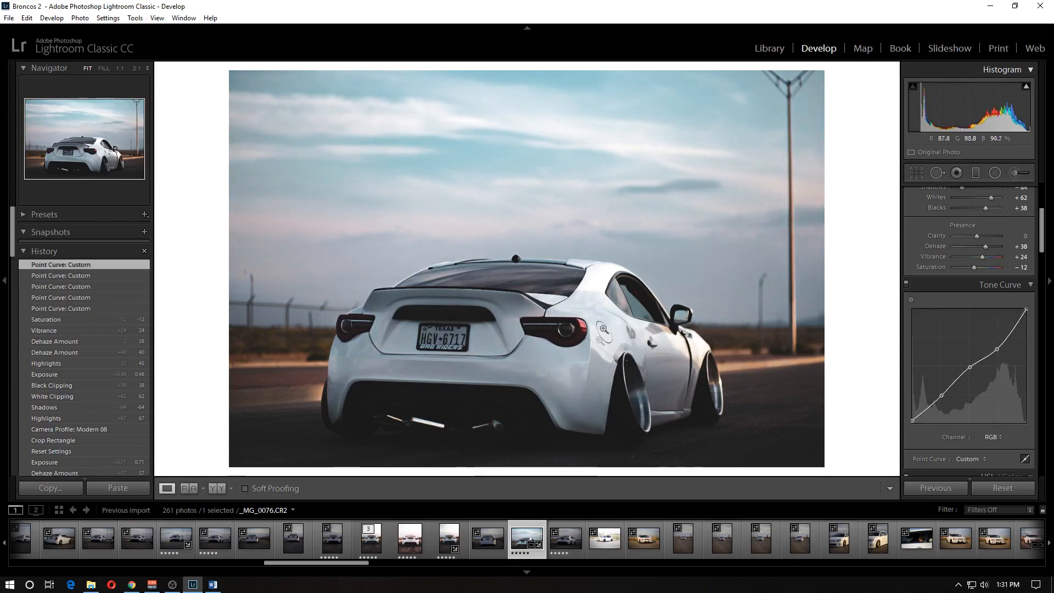
- Adjust the red colour channel to Hue −36, Luminance +58 and Saturation +20
scroll(1000, 412, down, 3)
scroll(1006, 279, up, 2)
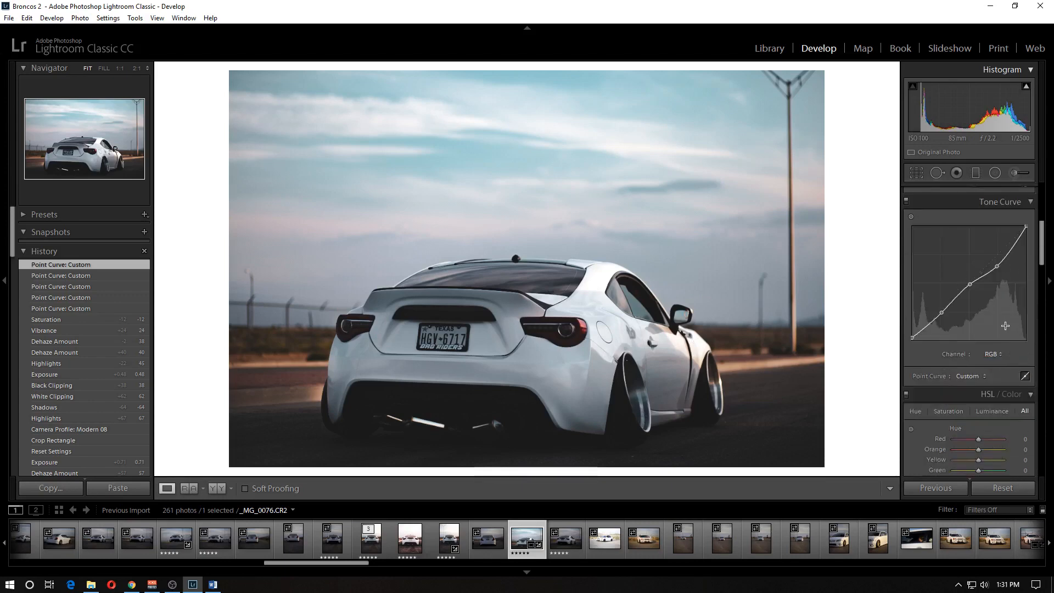
scroll(984, 375, down, 1)
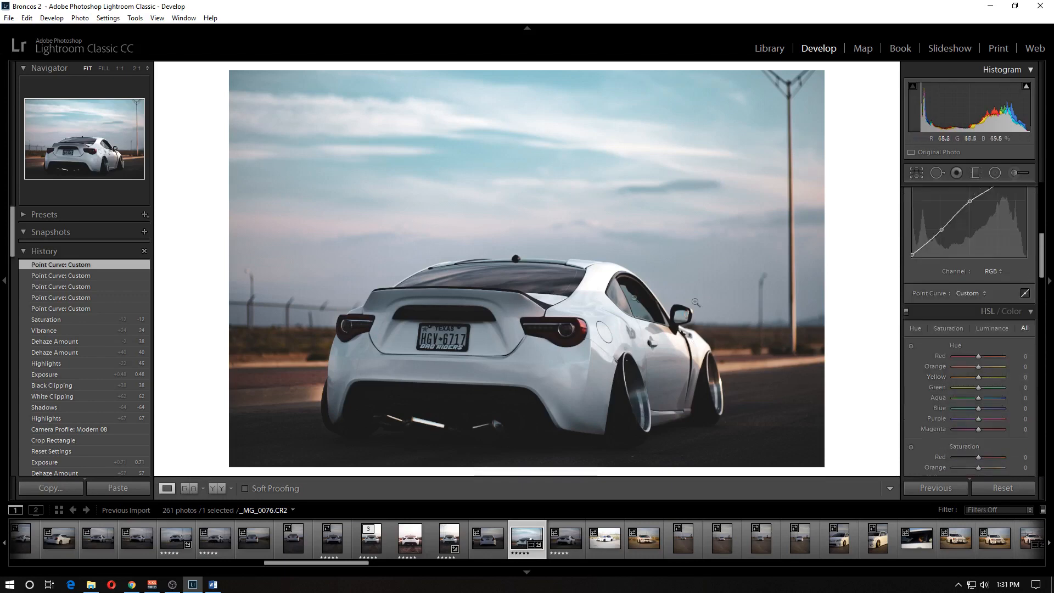
mouse_move(978, 357)
mouse_down()
mouse_move(962, 358)
mouse_move(982, 364)
mouse_move(963, 365)
mouse_move(976, 369)
mouse_up()
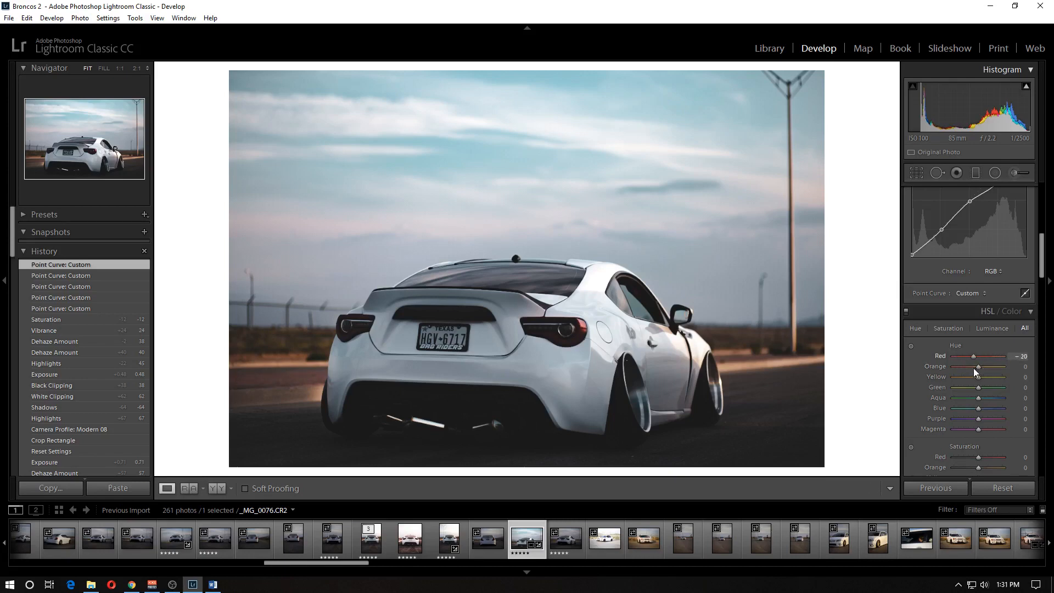
scroll(970, 411, down, 5)
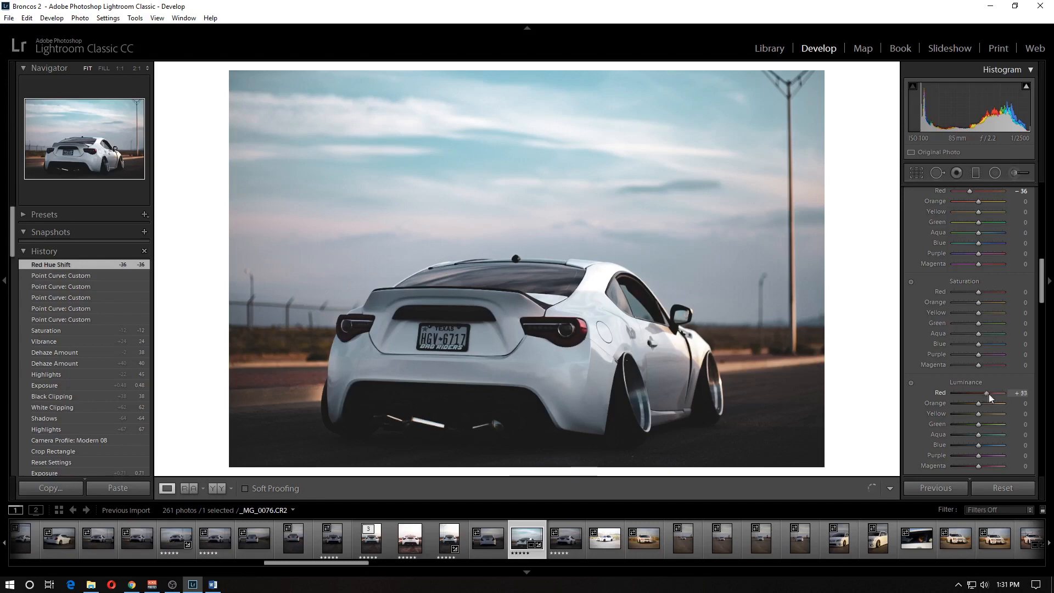
mouse_move(977, 394)
mouse_down()
mouse_move(940, 399)
mouse_move(1005, 395)
mouse_move(1048, 411)
mouse_move(957, 398)
mouse_move(1047, 399)
mouse_move(994, 393)
mouse_up()
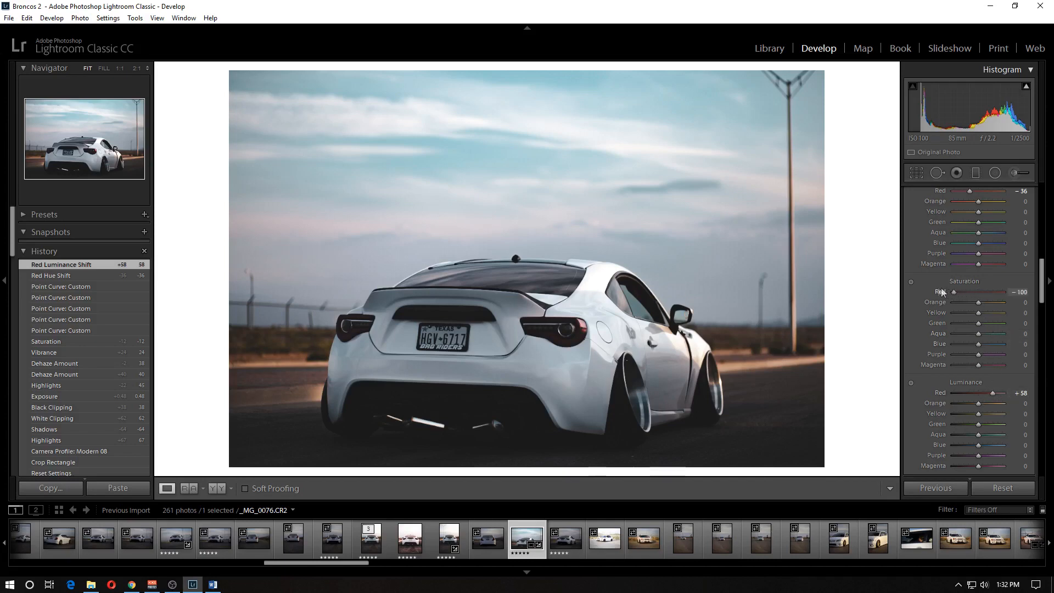
mouse_move(980, 291)
mouse_down()
mouse_move(967, 285)
mouse_move(982, 288)
mouse_up()
- Reduce noise with Luminance 23 and luminance Detail 0, checking the rear bumper at 1:1 before returning to the full view
scroll(922, 407, down, 3)
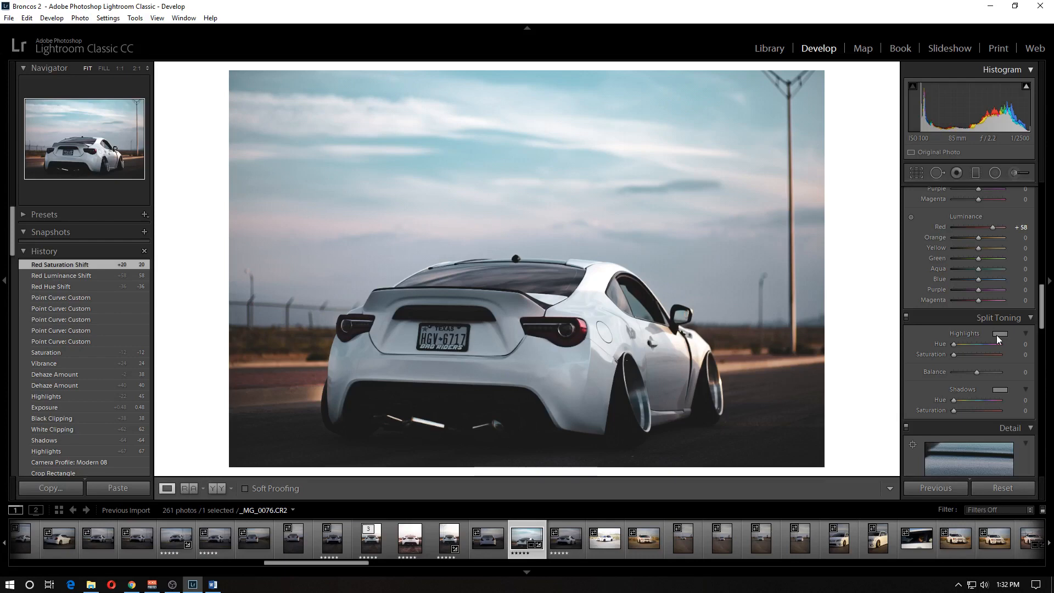
scroll(997, 335, down, 2)
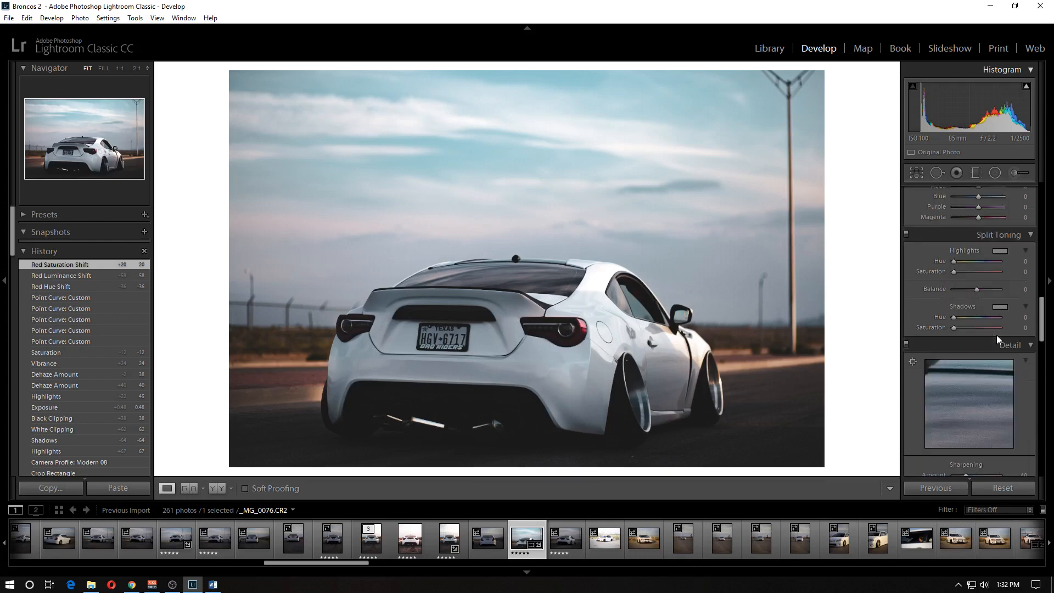
scroll(1019, 331, down, 2)
scroll(1019, 332, down, 2)
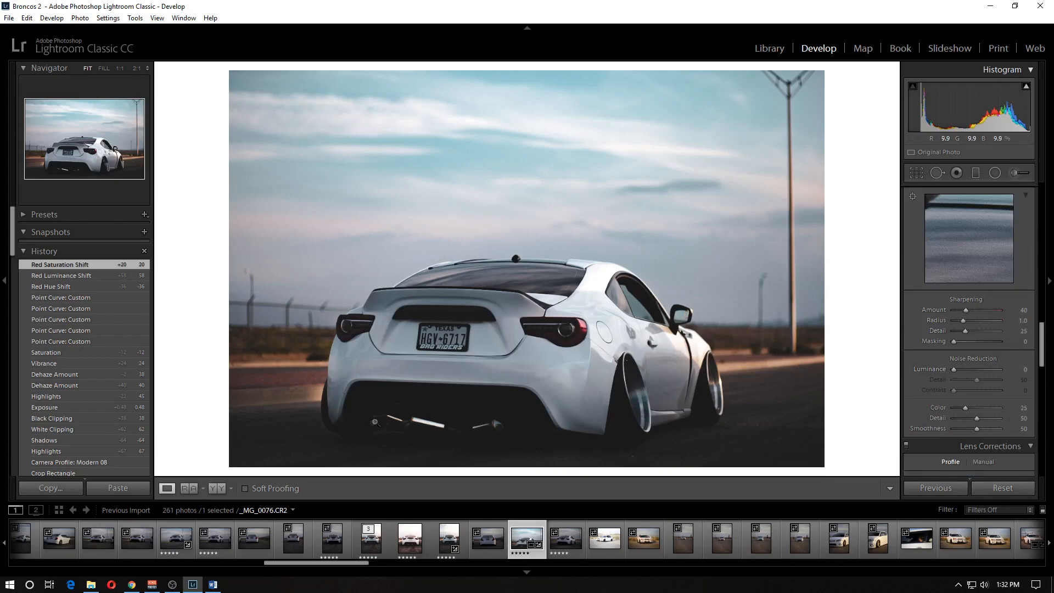
click(452, 387)
drag(454, 400, 525, 264)
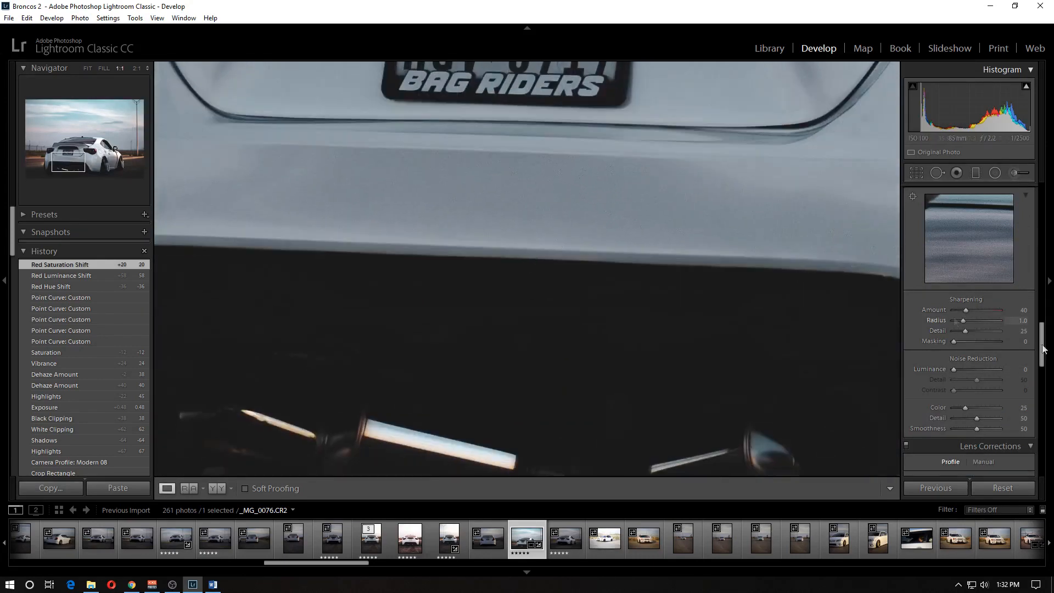
drag(953, 368, 965, 371)
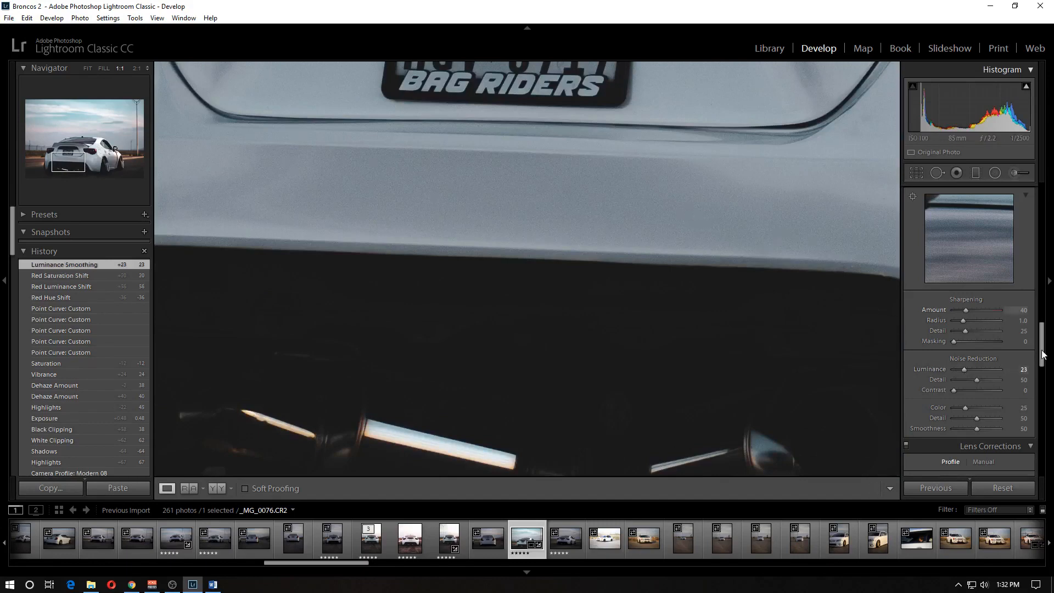
drag(941, 377, 942, 377)
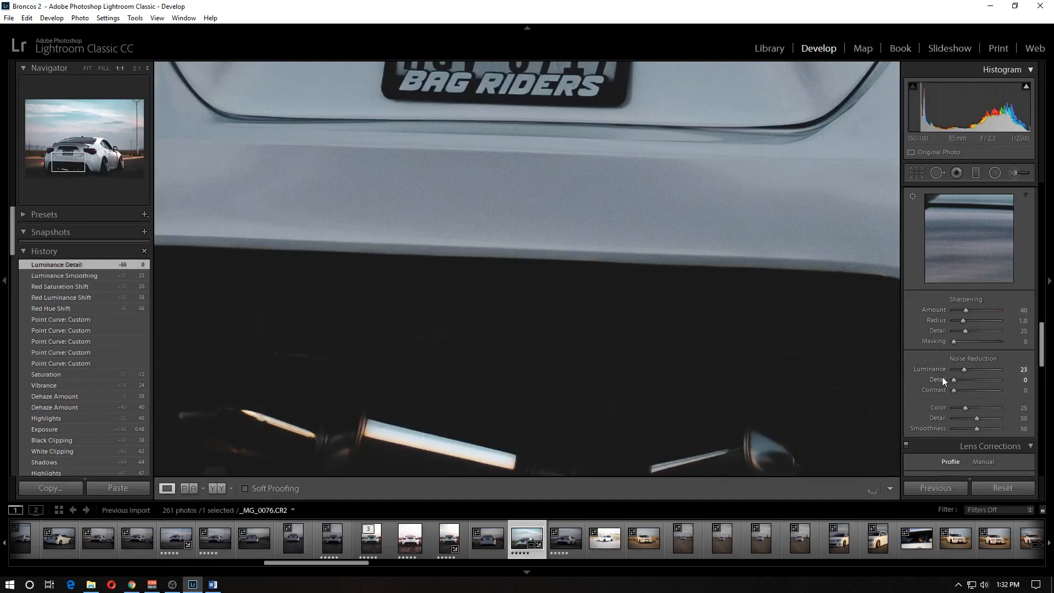
click(526, 397)
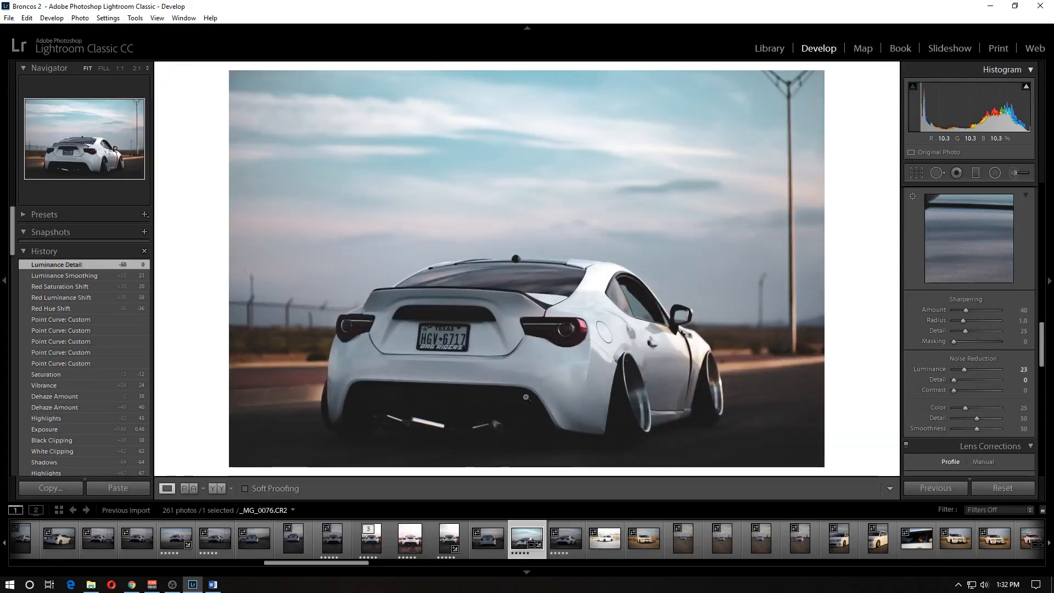
- Turn on Remove Chromatic Aberration and compare the photo with and without lens profile corrections, leaving the profile corrections off
scroll(951, 398, down, 3)
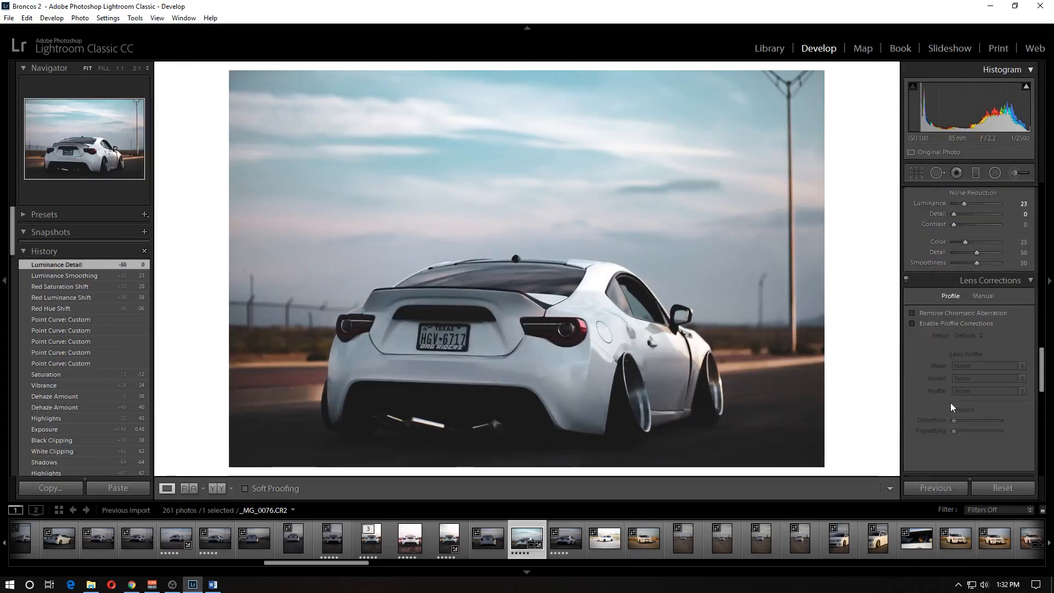
click(936, 314)
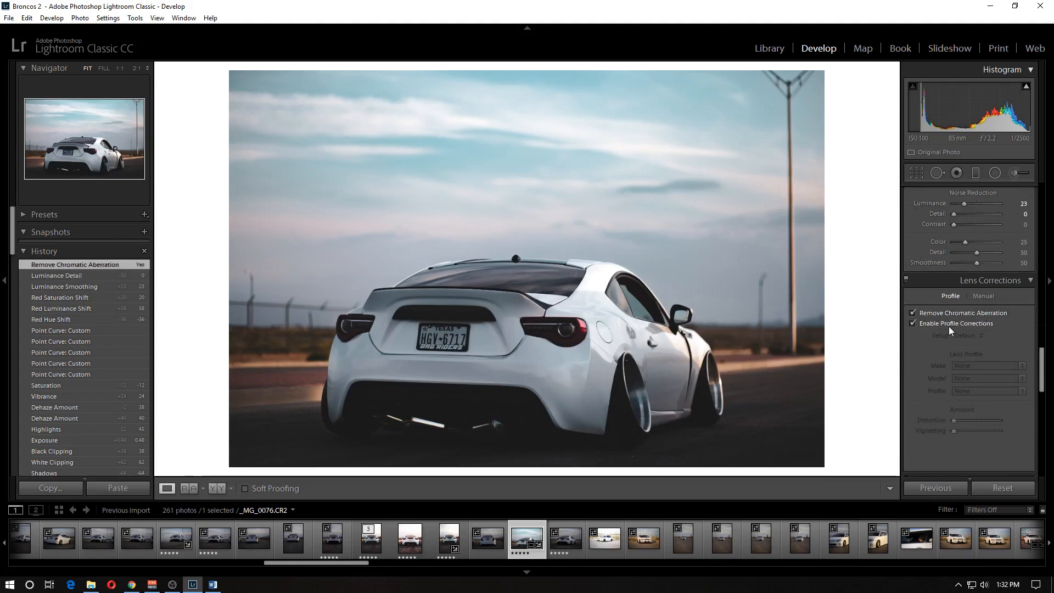
click(949, 324)
click(917, 324)
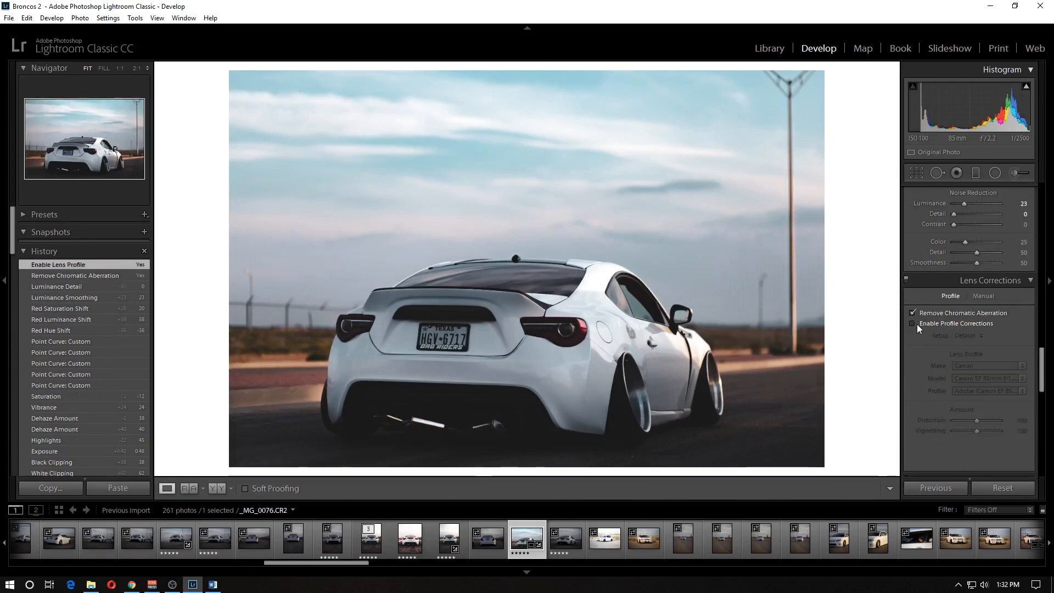
click(917, 324)
click(917, 324)
click(917, 324)
click(917, 324)
- Set the post-crop vignette Amount to −2 and the Red Primary calibration Saturation to +48
scroll(916, 347, down, 10)
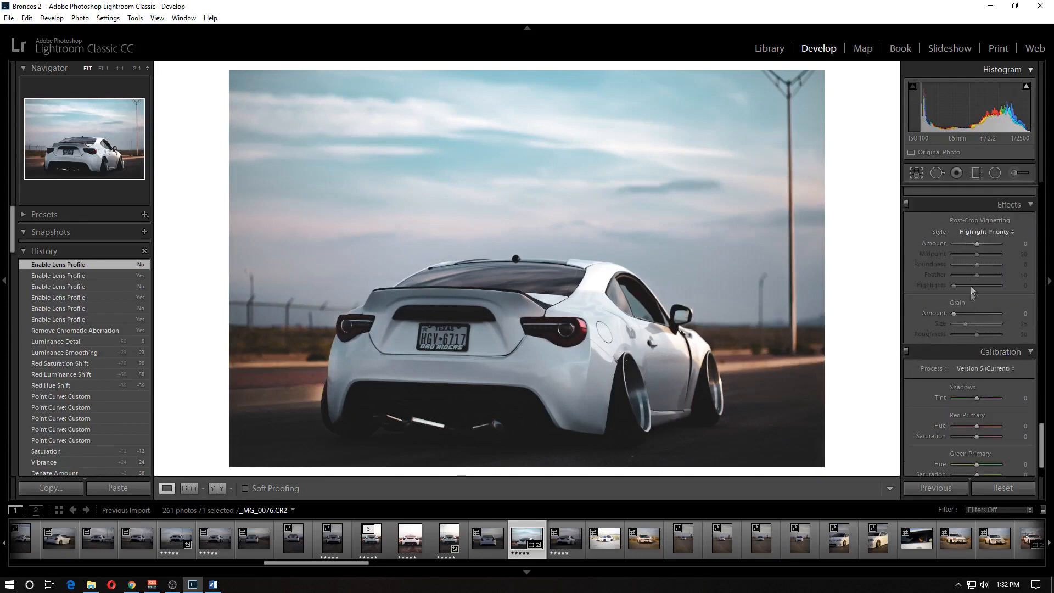
drag(976, 243, 976, 246)
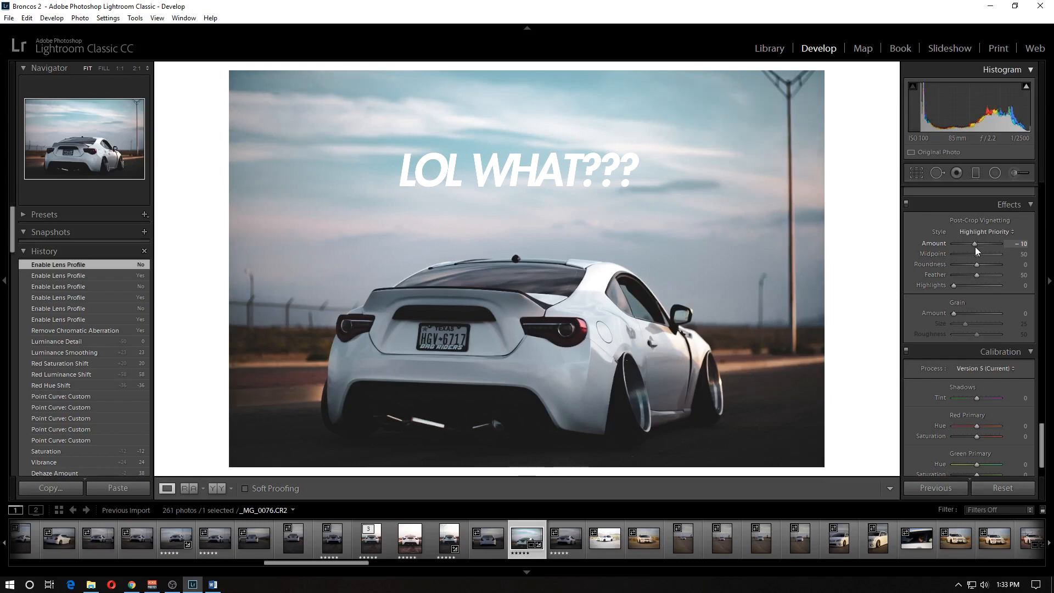
drag(975, 246, 976, 248)
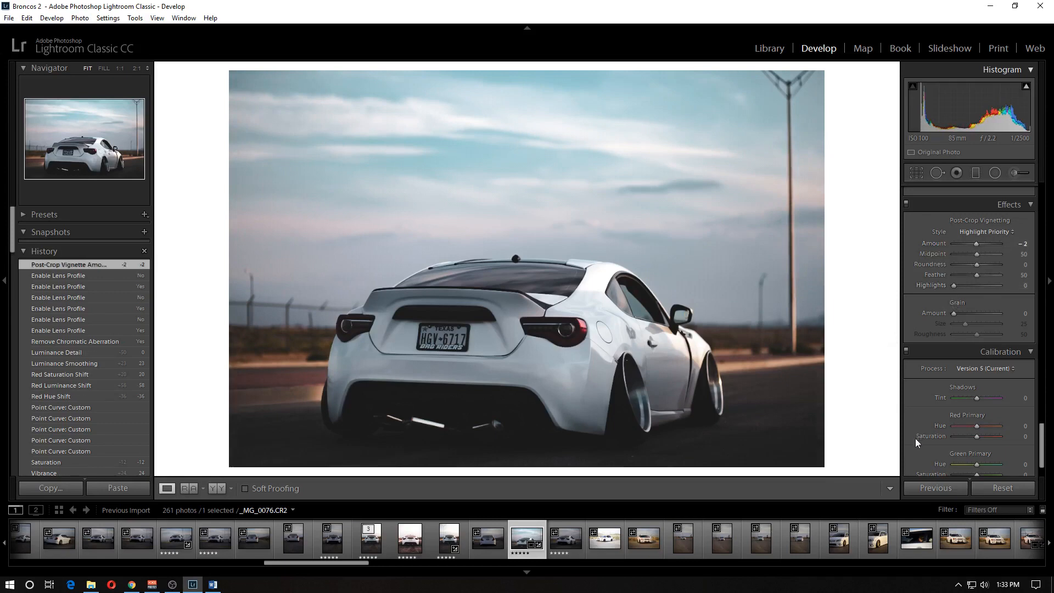
scroll(915, 438, down, 2)
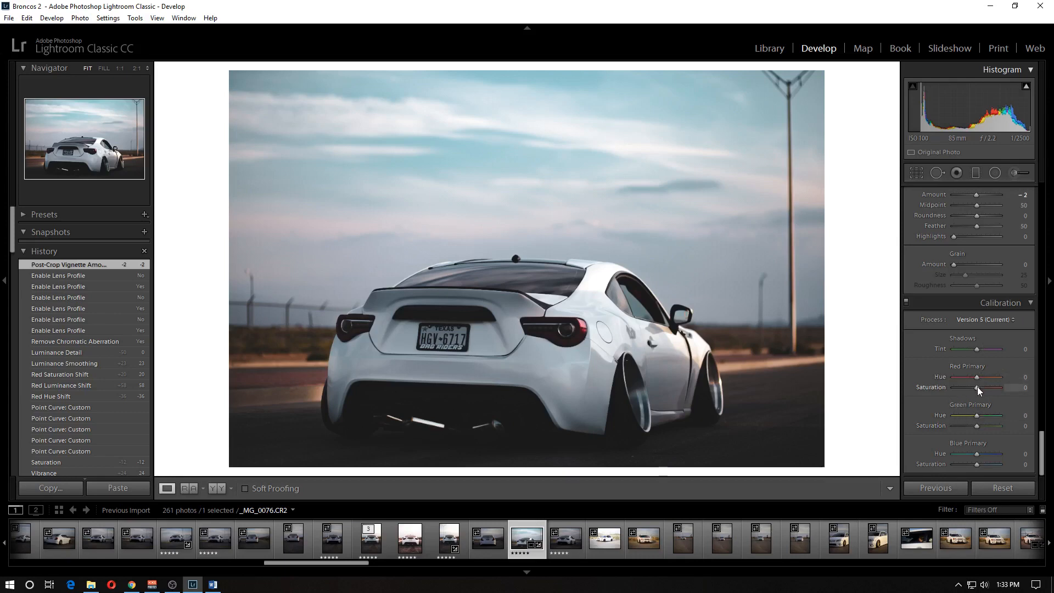
mouse_move(979, 387)
mouse_down()
mouse_move(986, 391)
mouse_move(957, 389)
mouse_move(987, 388)
mouse_up()
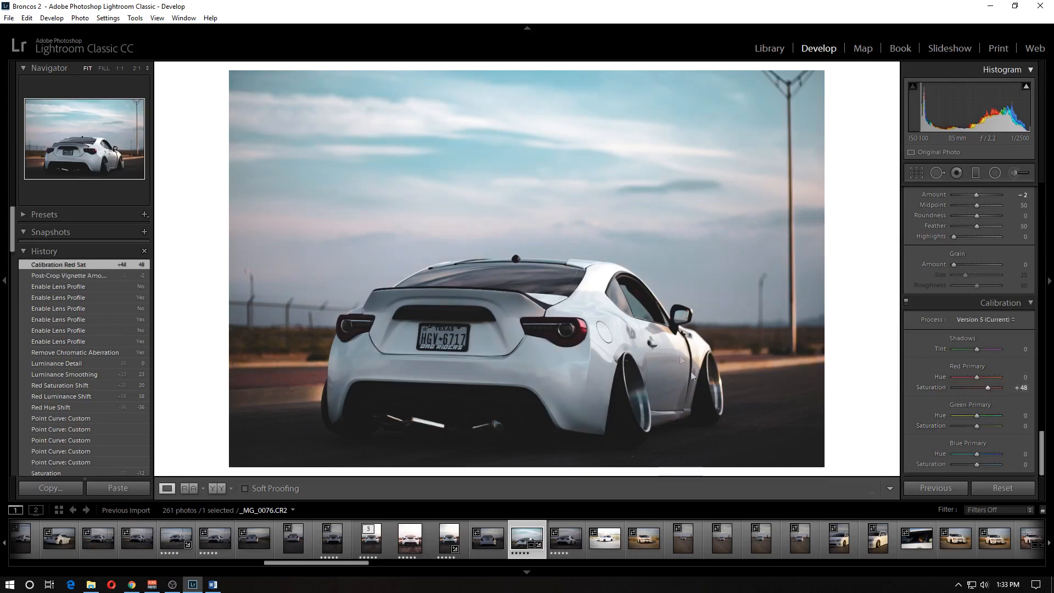
- Prepare a new adjustment brush with Dehaze reset to 0, Clarity 33 and Exposure 0.44
scroll(988, 385, up, 10)
scroll(980, 363, up, 8)
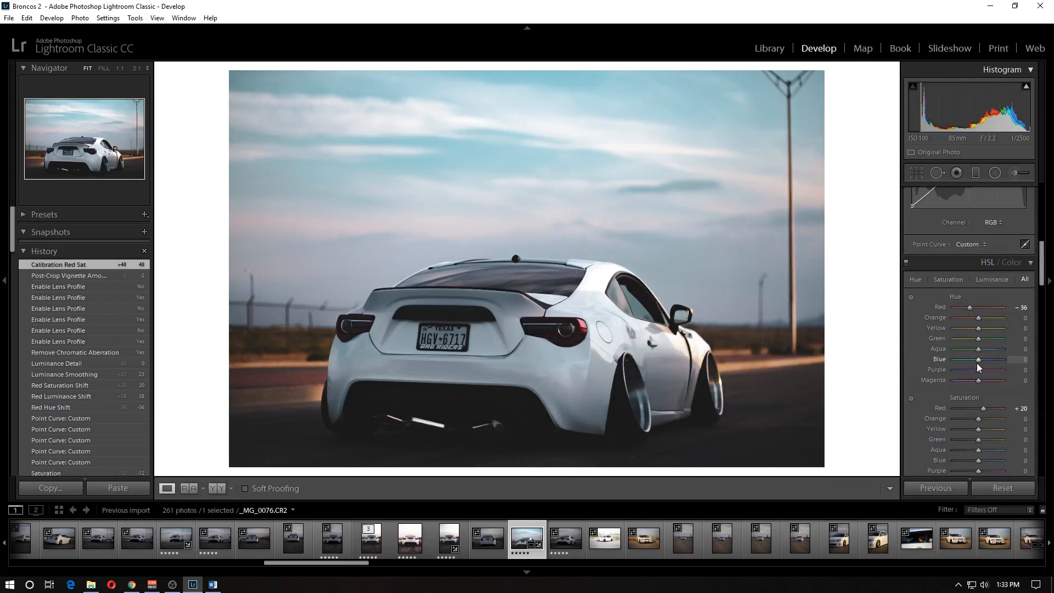
scroll(977, 364, up, 6)
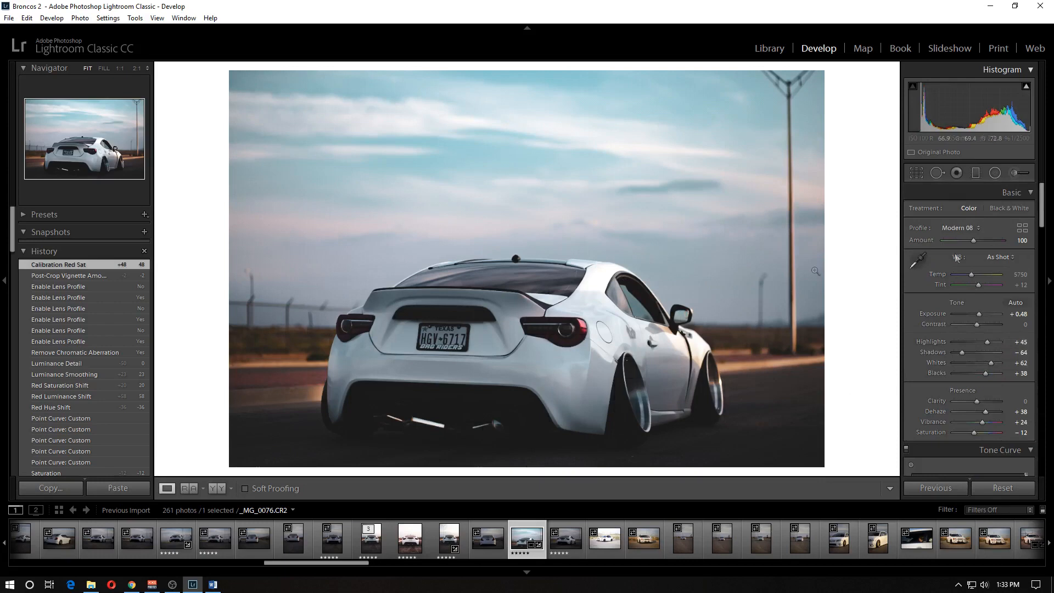
click(1013, 173)
scroll(559, 325, up, 4)
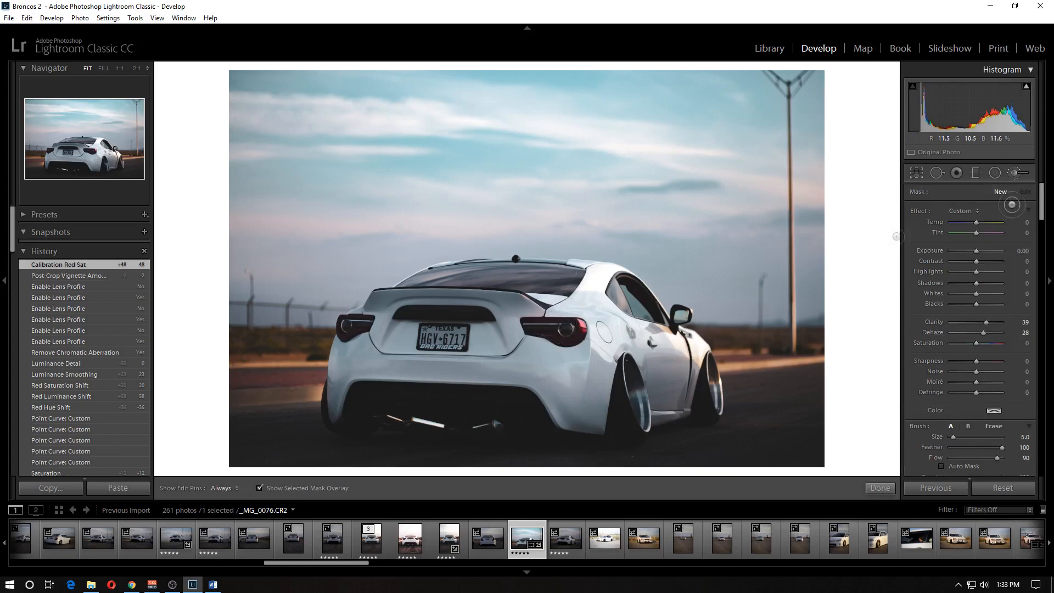
double_click(935, 322)
double_click(936, 333)
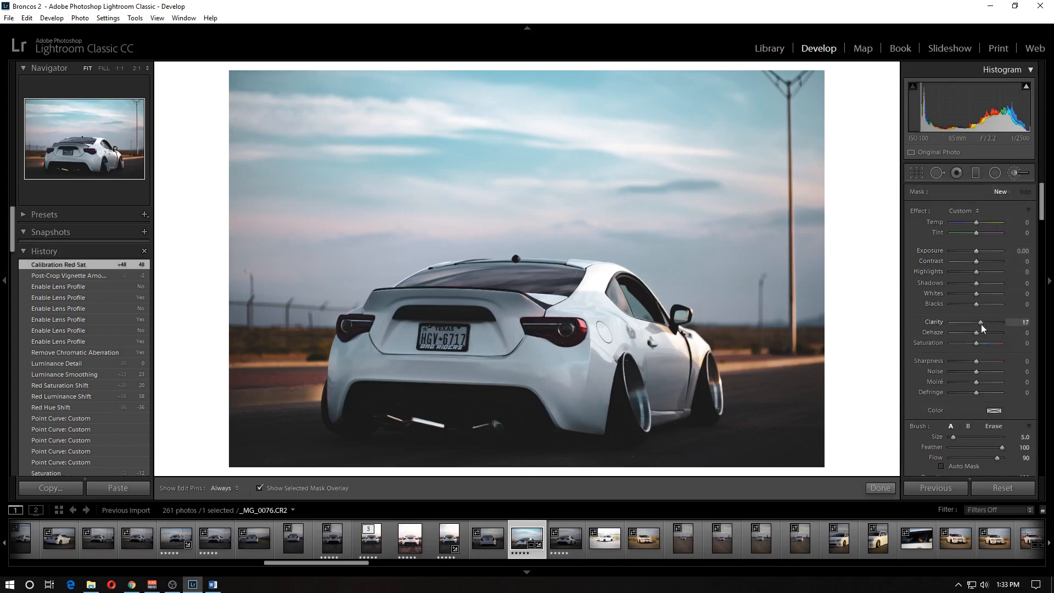
drag(984, 325, 985, 325)
drag(975, 252, 978, 252)
- Paint the brush mask over both tail lights of the car at brush size 4
scroll(588, 328, up, 1)
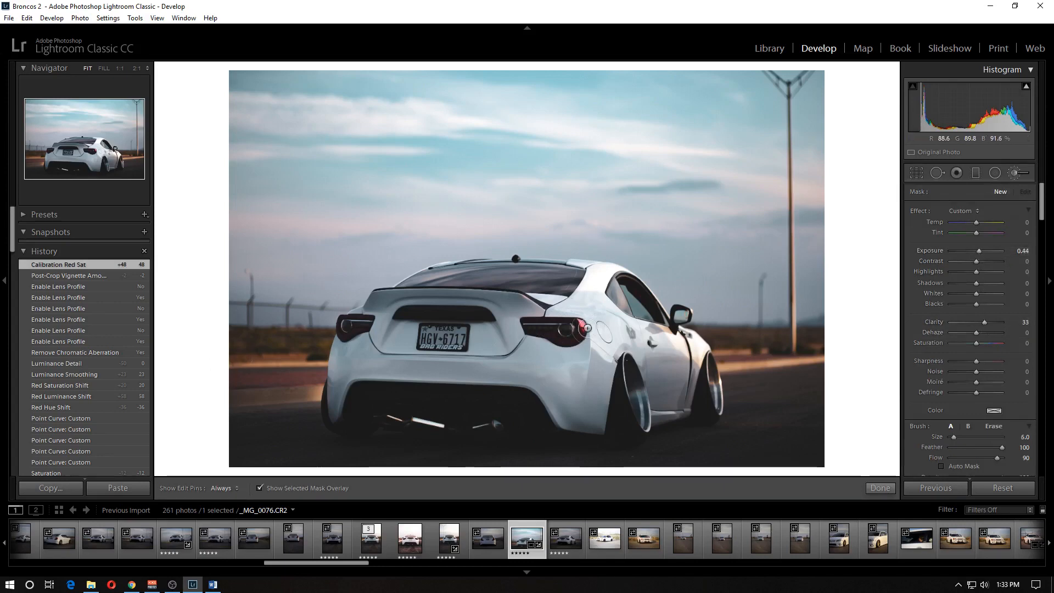
scroll(575, 330, down, 2)
mouse_move(574, 331)
mouse_down()
mouse_move(527, 331)
mouse_move(578, 328)
mouse_move(554, 338)
mouse_move(570, 336)
mouse_up()
mouse_move(336, 331)
mouse_down()
mouse_move(366, 322)
mouse_move(347, 333)
mouse_move(367, 322)
mouse_move(344, 328)
mouse_up()
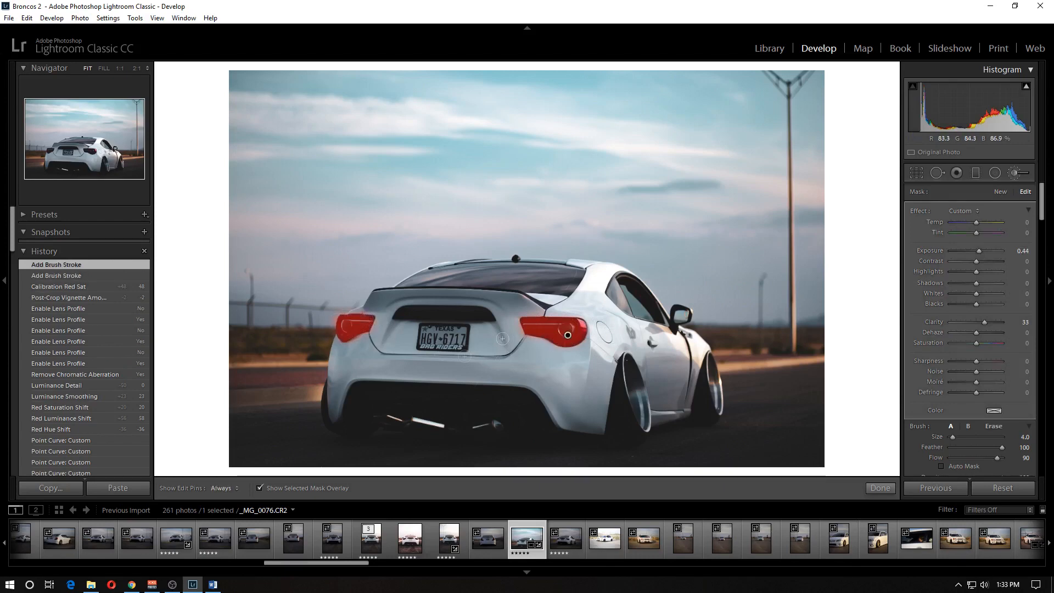
- Hide the mask overlay, set the tail-light brush to Clarity 57, Exposure 2.87 and Shadows 17, and finish the brush
click(259, 488)
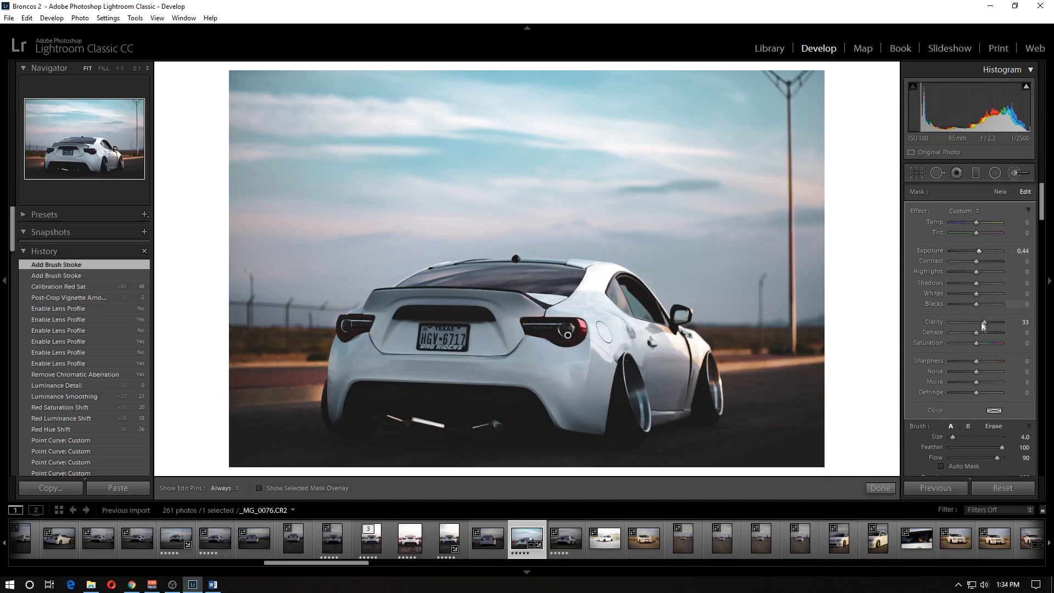
mouse_move(985, 323)
mouse_down()
mouse_move(998, 326)
mouse_move(990, 322)
mouse_up()
mouse_move(979, 251)
mouse_down()
mouse_move(997, 255)
mouse_move(979, 285)
mouse_up()
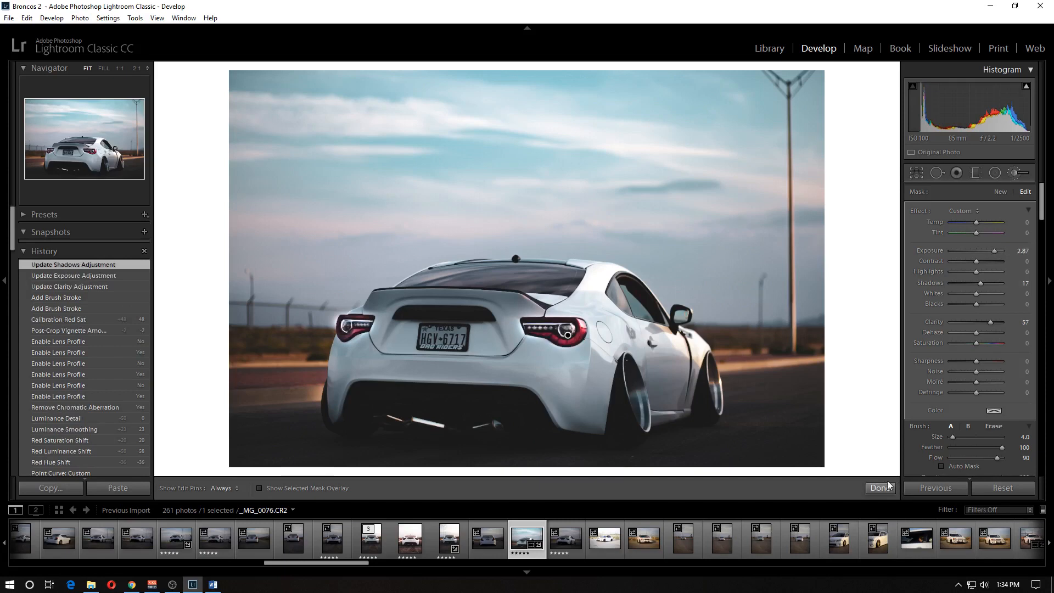
click(880, 487)
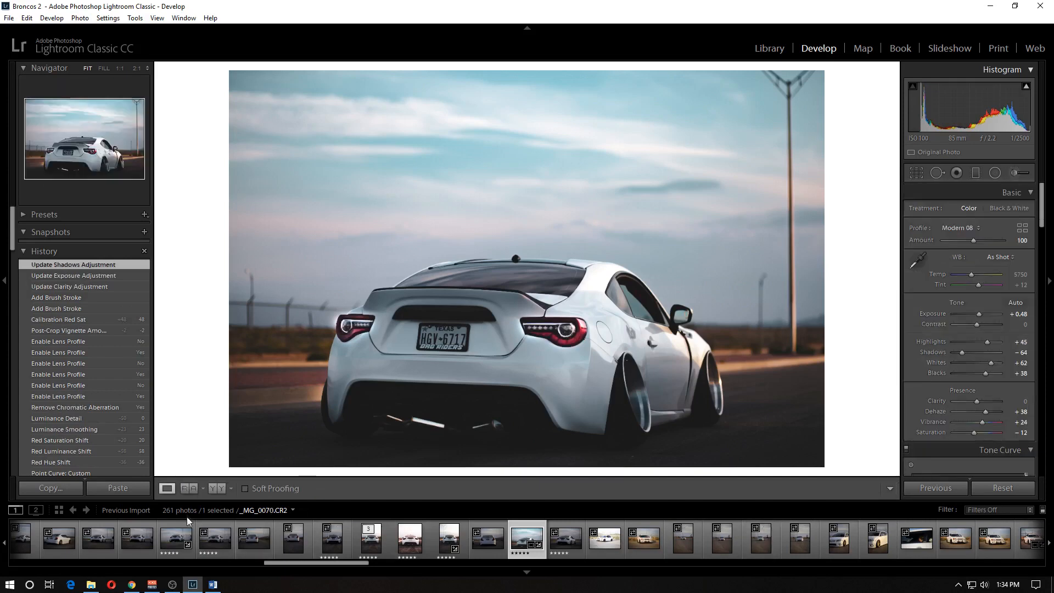
- Compare the photo before and after side by side, and lower the tail-light brush's Exposure to 2.00
click(218, 487)
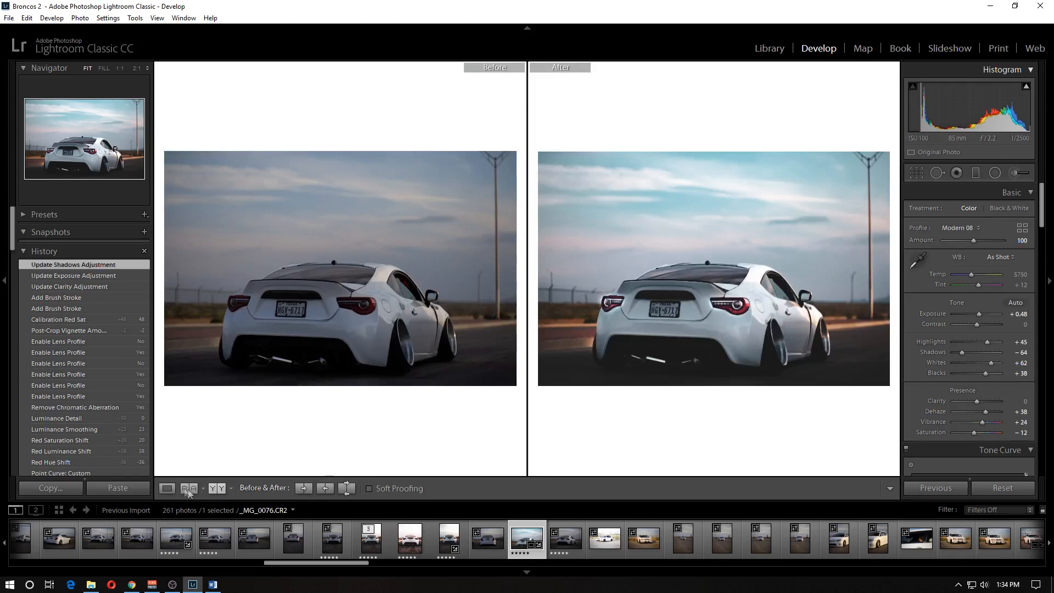
click(168, 488)
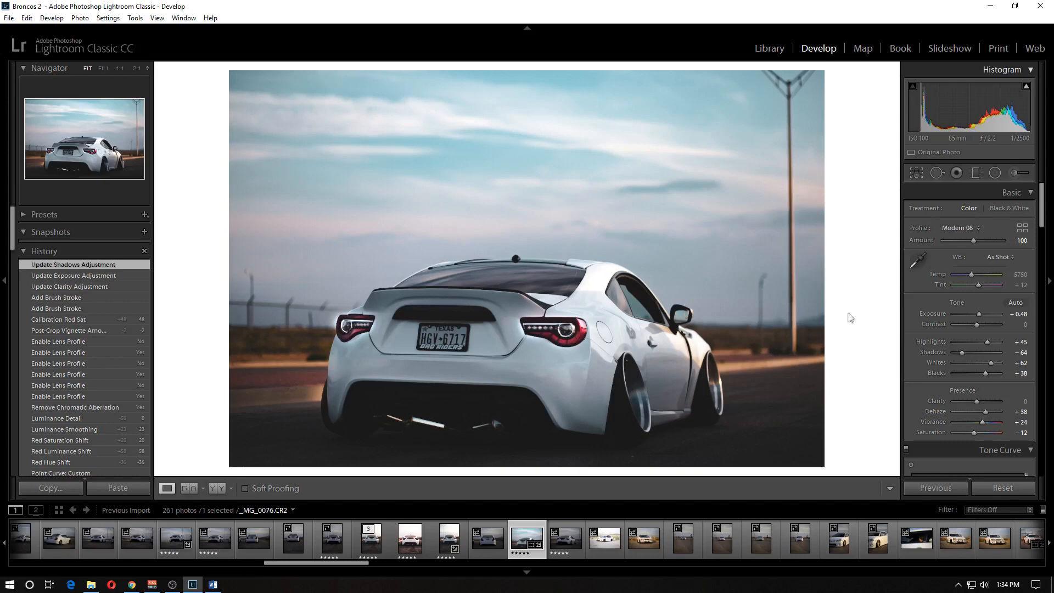
key(k)
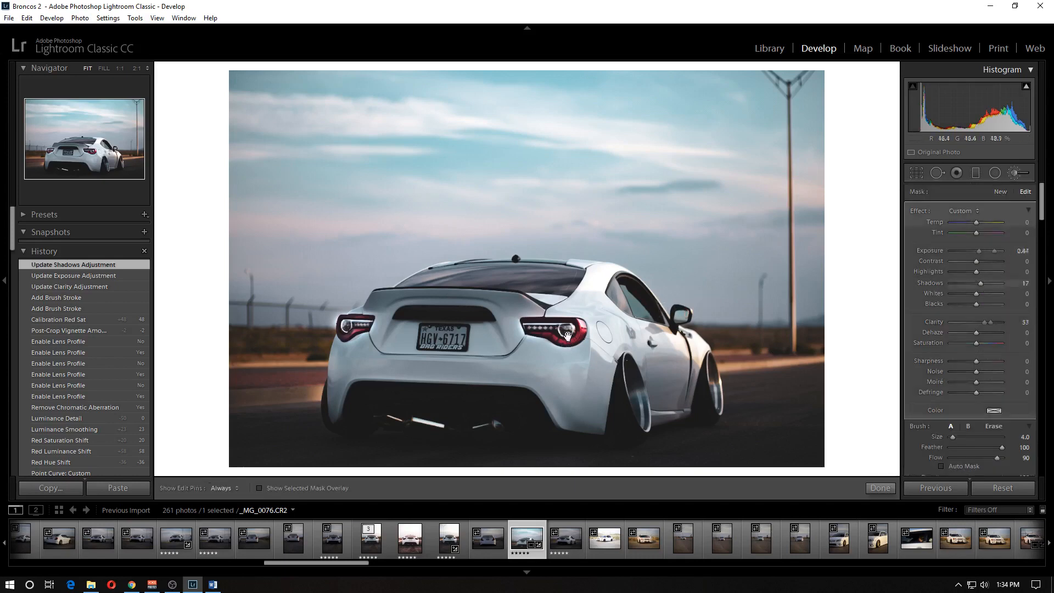
click(989, 249)
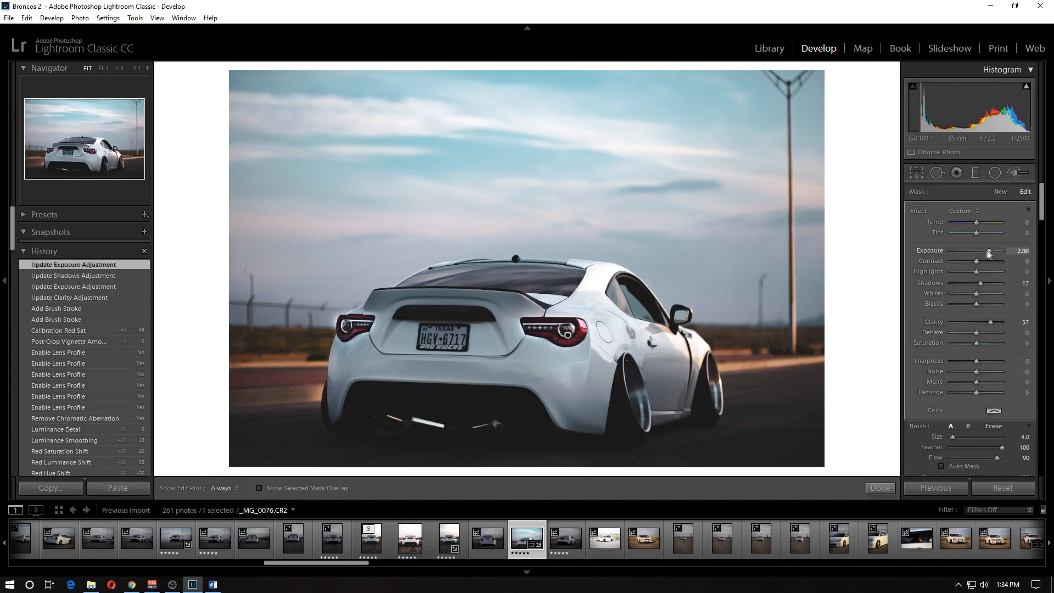
click(880, 487)
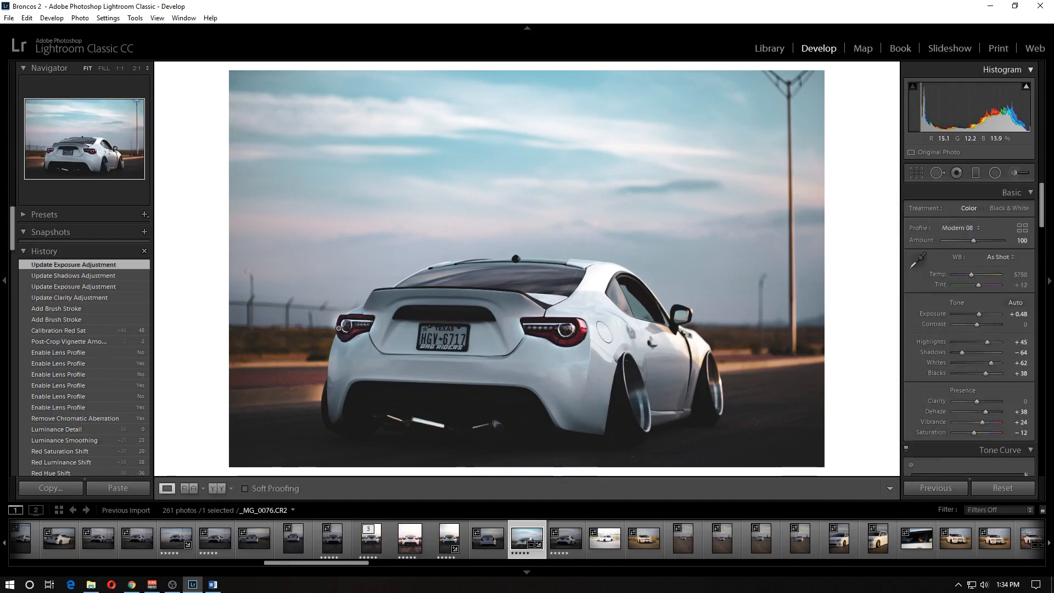
- Show the tail-light mask at 1:1 and erase its spill around the left tail light with a size 3 Auto Mask eraser
click(338, 326)
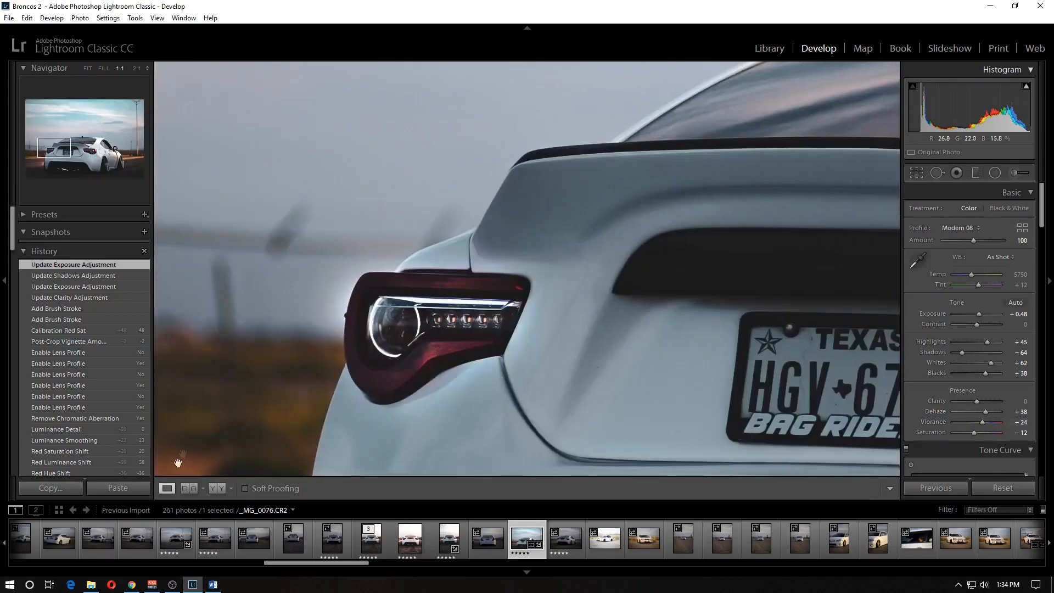
key(k)
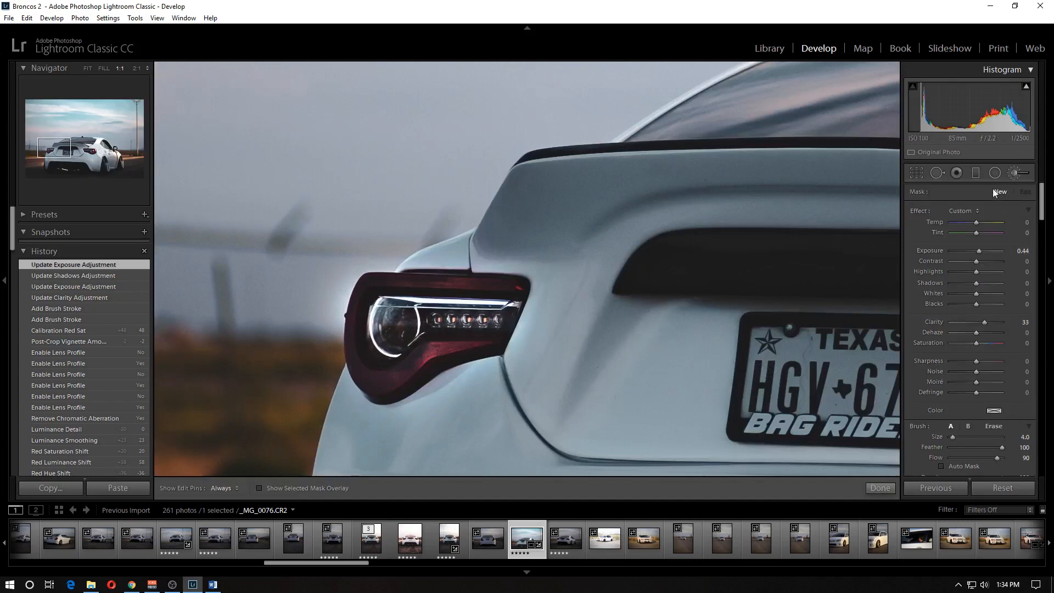
drag(640, 347, 301, 327)
drag(673, 356, 954, 350)
click(728, 296)
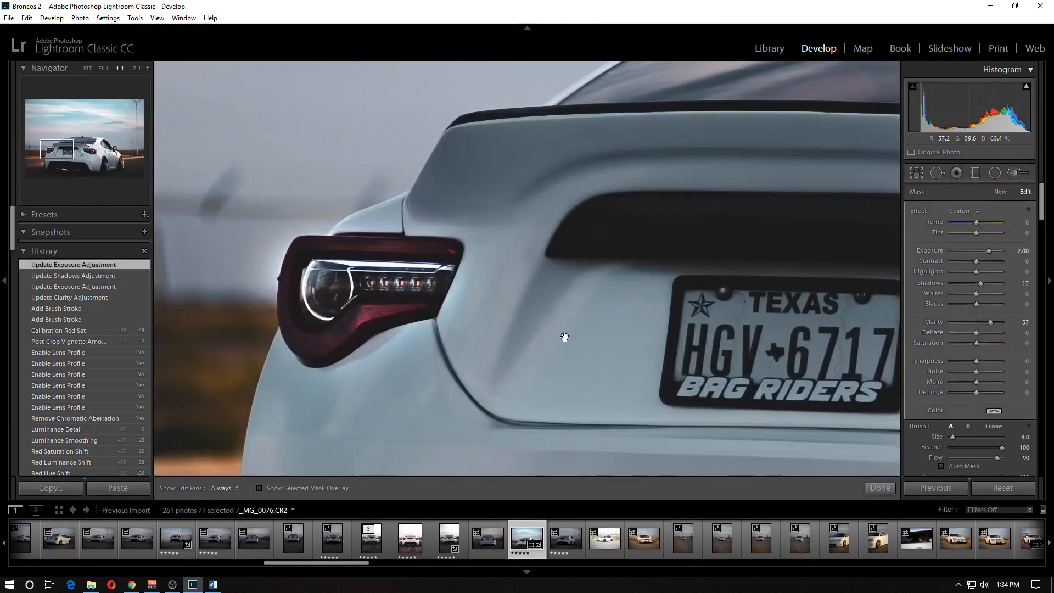
drag(566, 338, 611, 334)
click(259, 487)
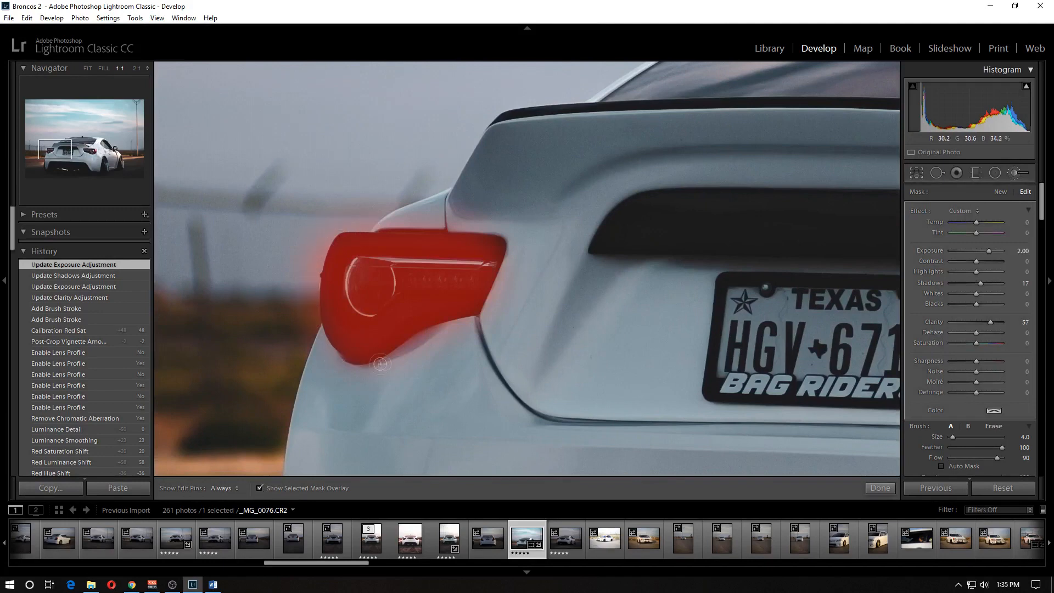
click(994, 427)
key(h)
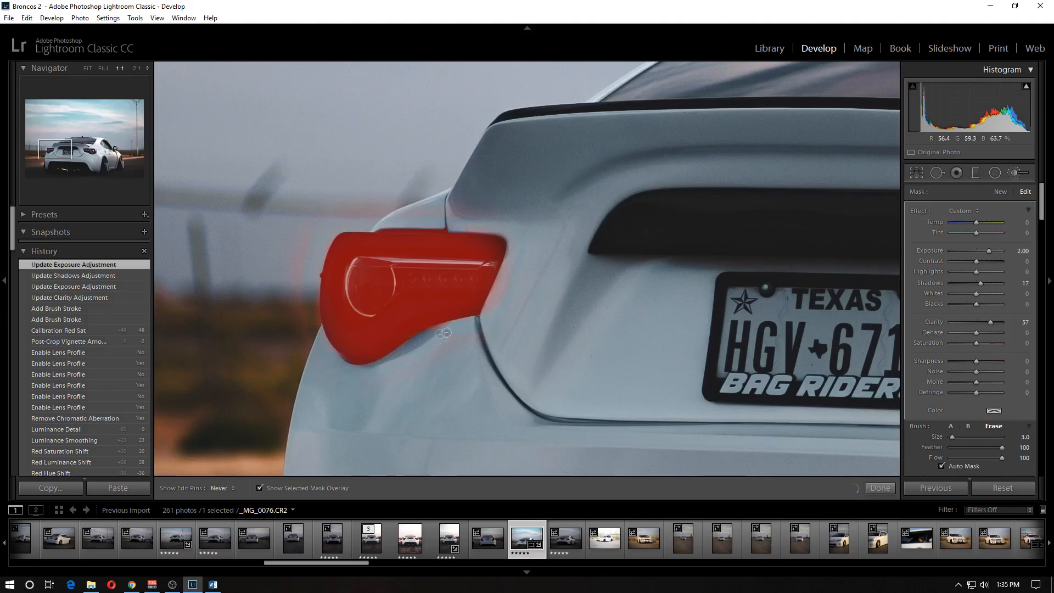
drag(516, 243, 519, 250)
- Erase the mask spill around the right tail light, return to the full view and close the brush
drag(789, 320, 302, 319)
drag(572, 325, 433, 339)
key(h)
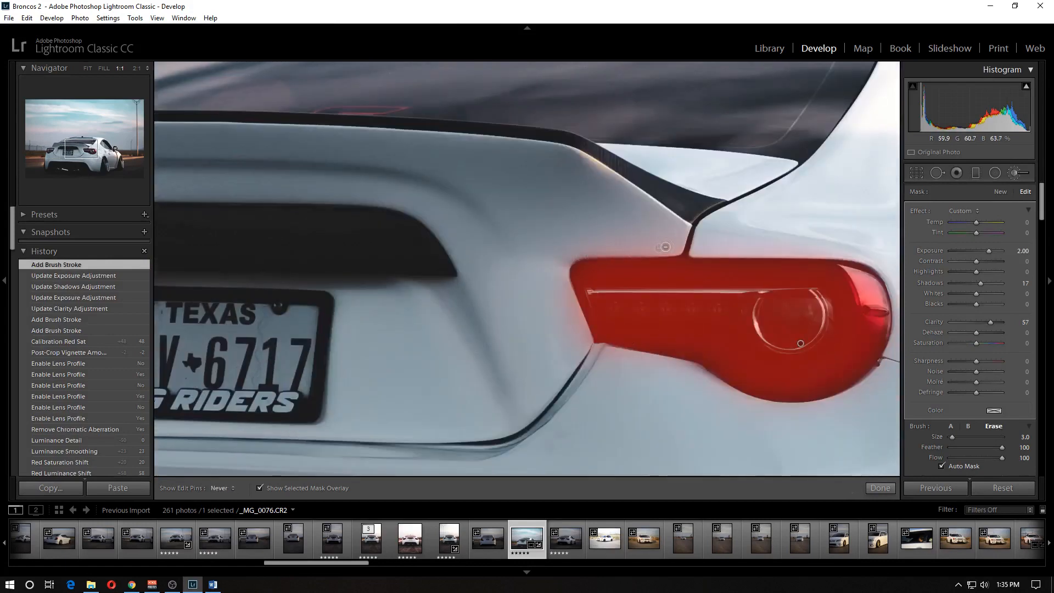
mouse_move(575, 253)
mouse_down()
mouse_move(670, 249)
mouse_move(568, 250)
mouse_move(730, 243)
mouse_move(668, 247)
mouse_up()
scroll(591, 252, up, 3)
mouse_move(562, 259)
mouse_down()
mouse_move(598, 351)
mouse_move(619, 364)
mouse_up()
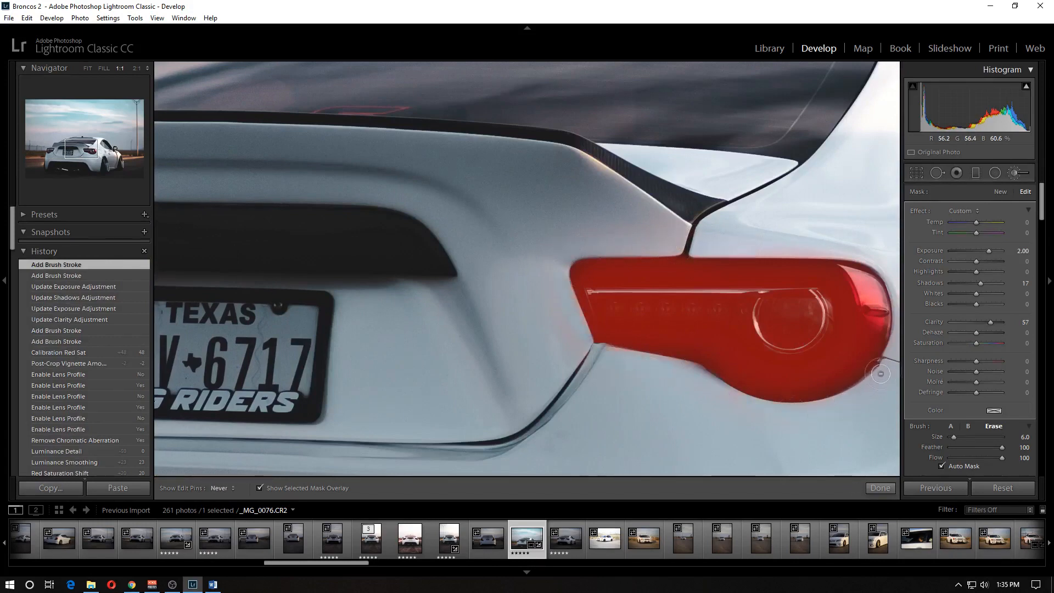
key(h)
key(z)
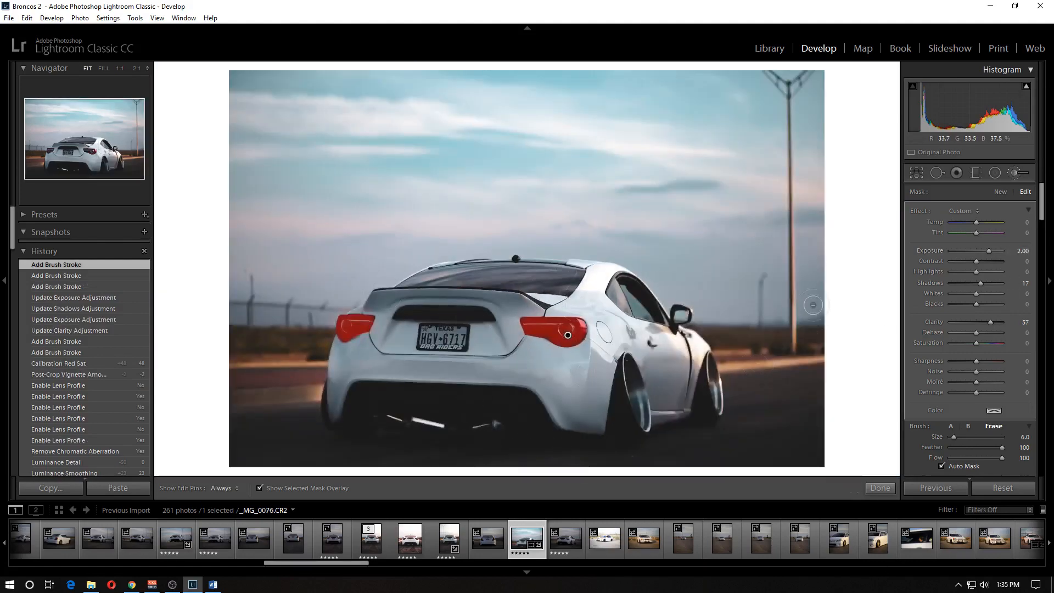
scroll(1013, 411, down, 3)
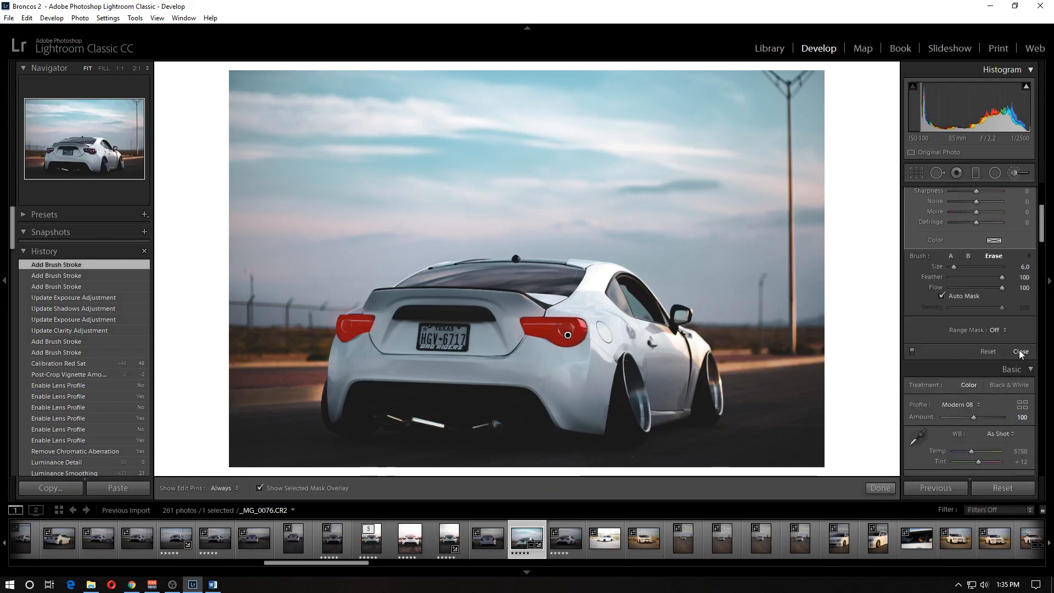
key(k)
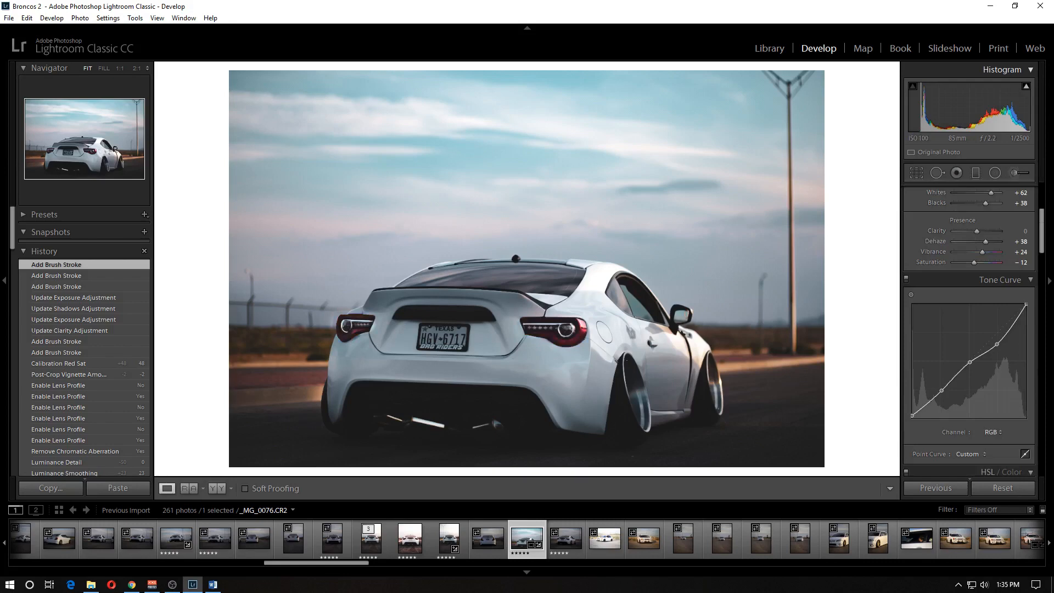
- Paint a new adjustment brush over the road around the car with Clarity 74, Exposure 0.44 and brush size 9
click(1014, 173)
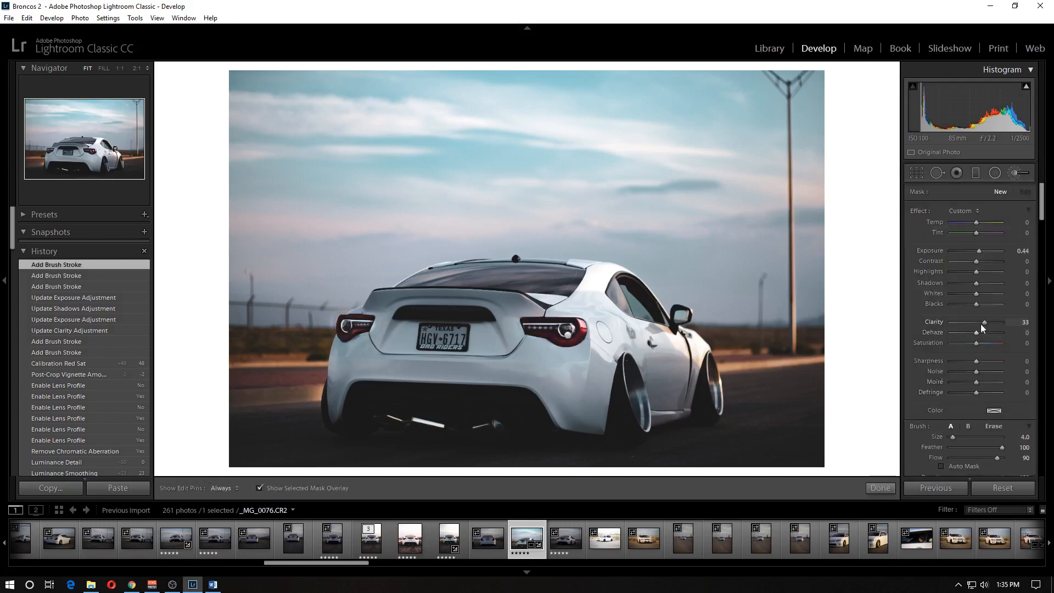
click(995, 323)
scroll(794, 435, up, 5)
mouse_move(794, 436)
mouse_down()
mouse_move(756, 430)
mouse_move(752, 444)
mouse_move(763, 444)
mouse_move(744, 387)
mouse_move(811, 382)
mouse_move(786, 436)
mouse_move(803, 411)
mouse_move(780, 397)
mouse_move(801, 418)
mouse_move(695, 463)
mouse_move(624, 456)
mouse_move(582, 475)
mouse_move(481, 475)
mouse_move(289, 458)
mouse_move(240, 428)
mouse_move(297, 409)
mouse_move(316, 449)
mouse_move(377, 446)
mouse_move(217, 466)
mouse_move(492, 471)
mouse_move(755, 456)
mouse_up()
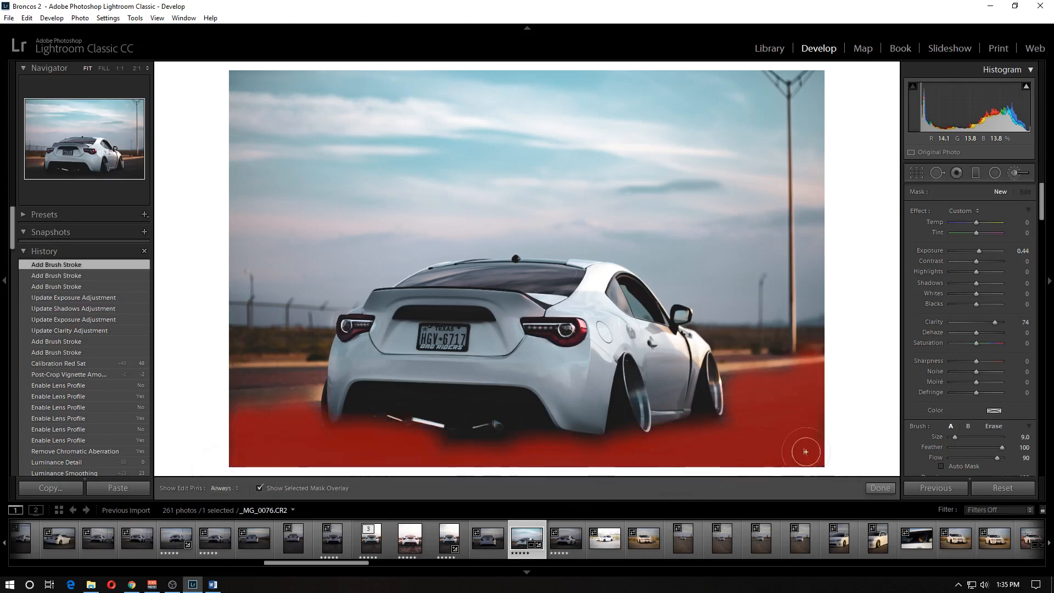
mouse_move(750, 400)
mouse_down()
mouse_move(739, 386)
mouse_move(776, 385)
mouse_up()
- Erase the road mask from the car's lower bumper and wheels with a size 6 Auto Mask eraser, and hide the mask overlay
click(997, 428)
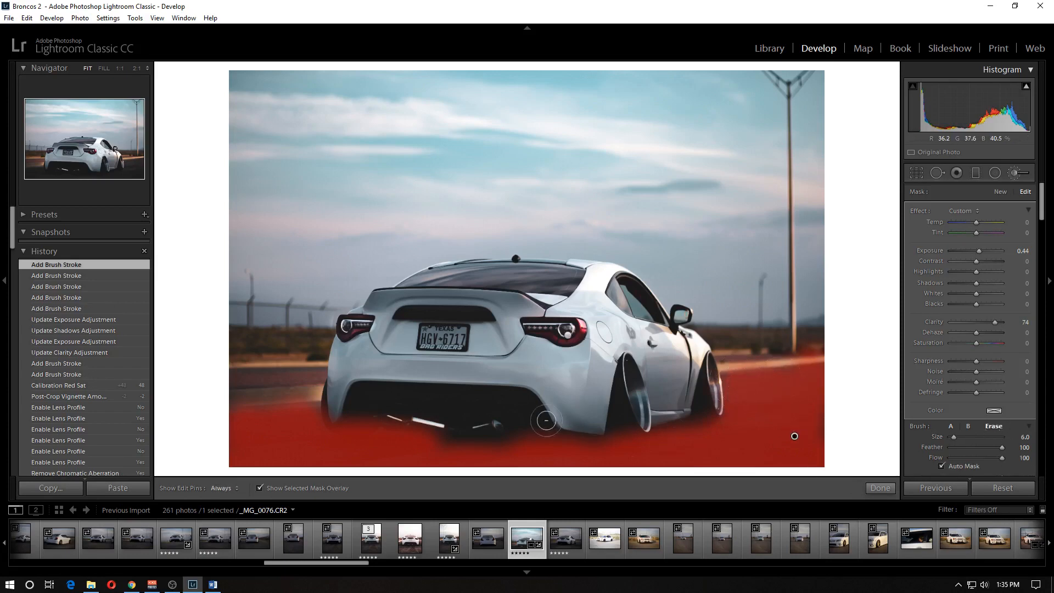
drag(619, 436, 335, 420)
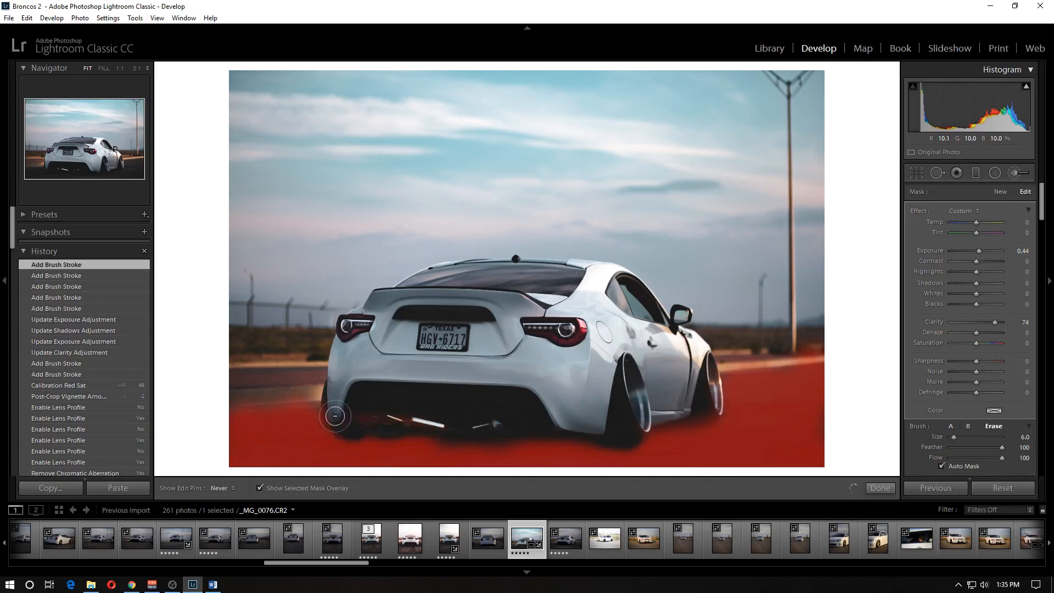
mouse_move(718, 411)
mouse_down()
mouse_move(723, 418)
mouse_move(698, 383)
mouse_up()
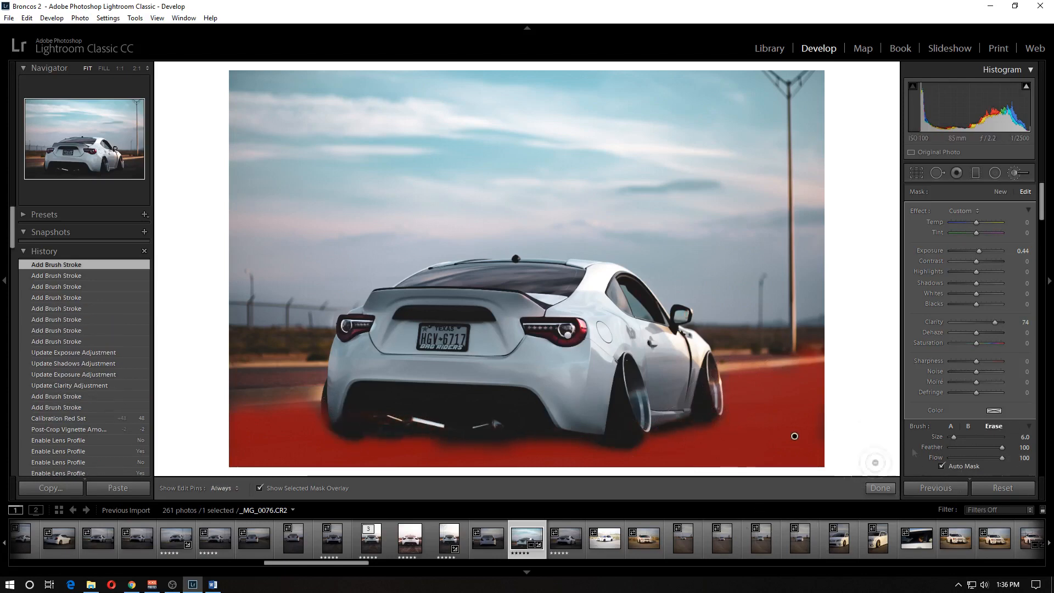
click(260, 489)
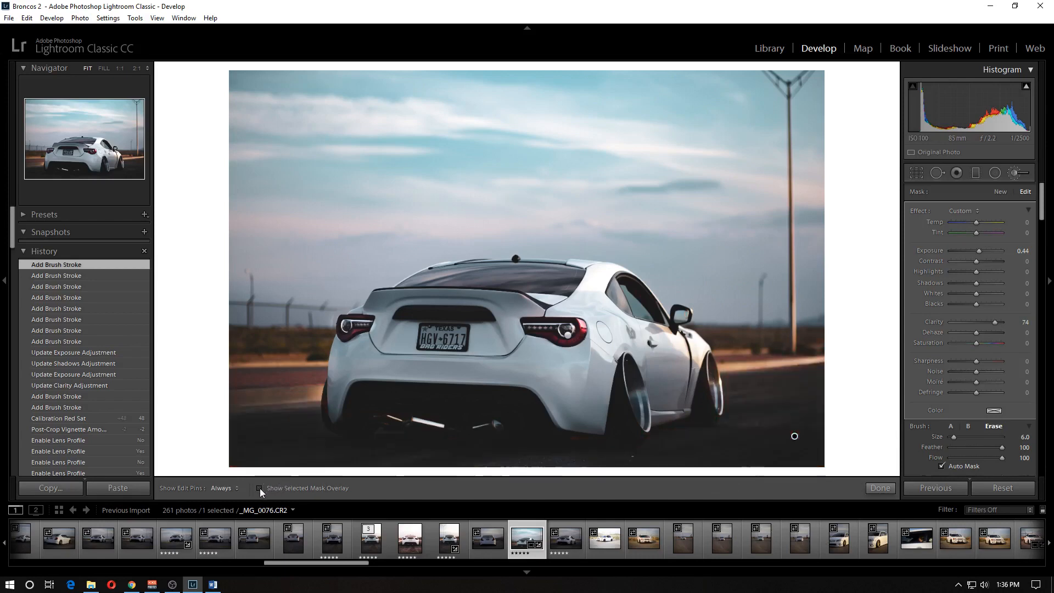
- Set the road brush to Clarity 65, Exposure 1.39 and Dehaze -9, and erase its mask along the far right road edge
double_click(938, 323)
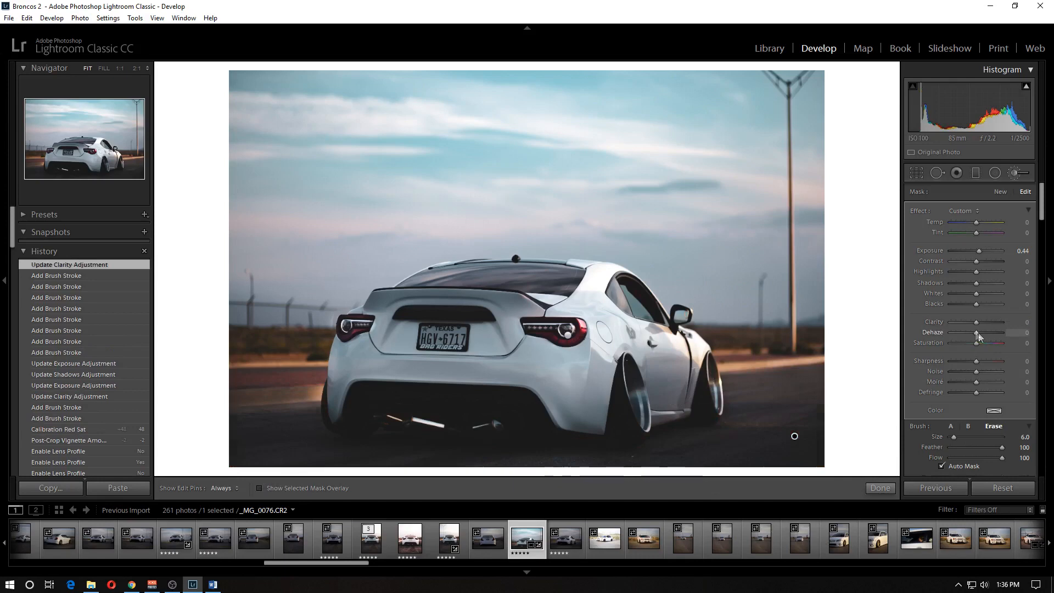
drag(988, 322, 992, 323)
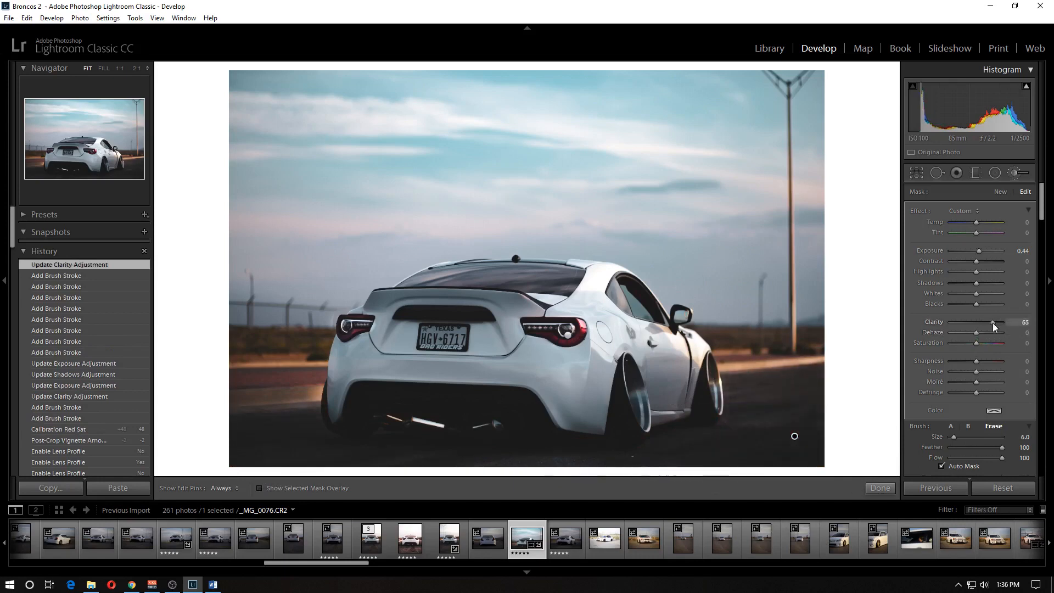
drag(977, 251, 984, 255)
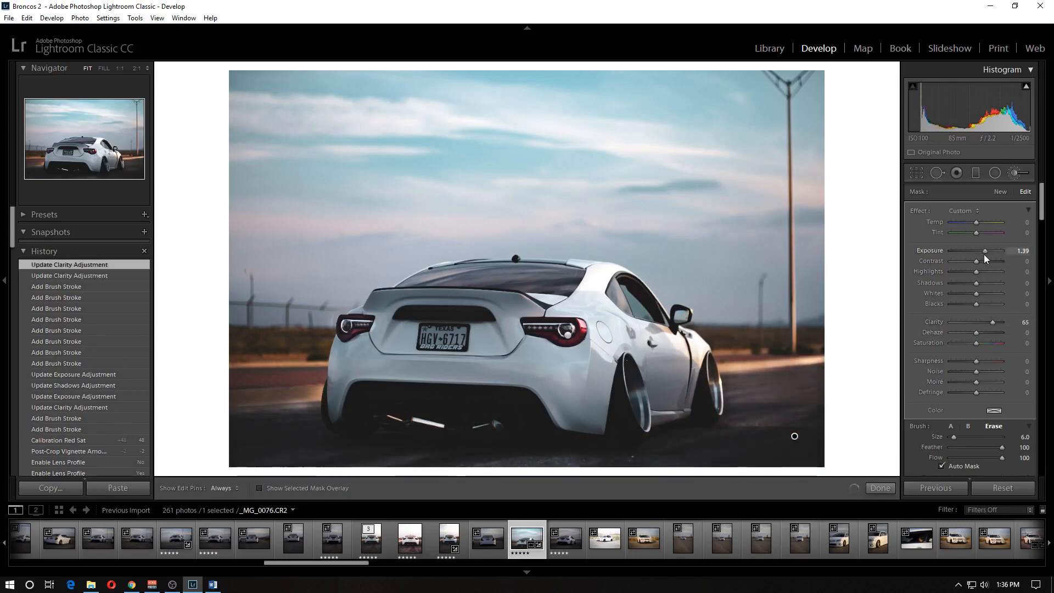
drag(977, 331, 977, 333)
drag(790, 376, 823, 375)
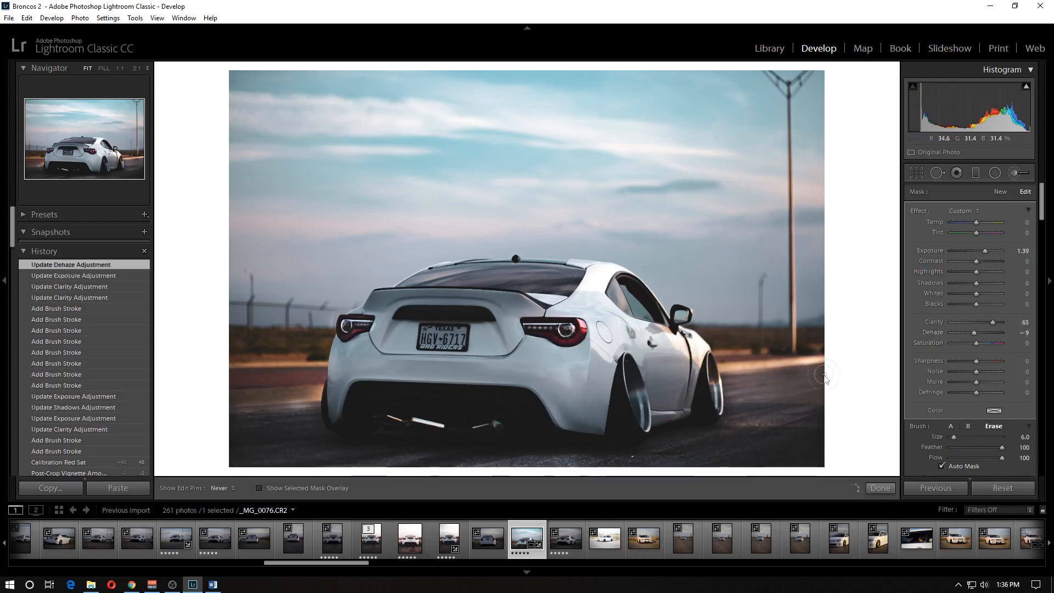
- Switch the road mask to brush A and paint more road beneath the car's right rear wheel
click(952, 427)
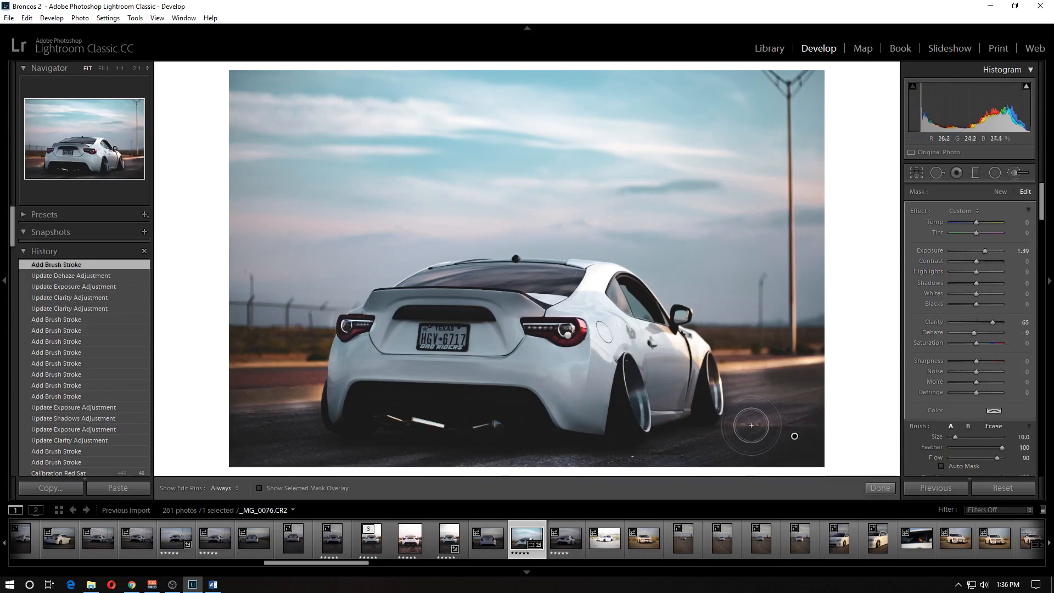
key(h)
scroll(825, 379, up, 4)
mouse_move(691, 464)
mouse_down()
mouse_move(703, 438)
mouse_move(690, 438)
mouse_up()
scroll(691, 445, down, 5)
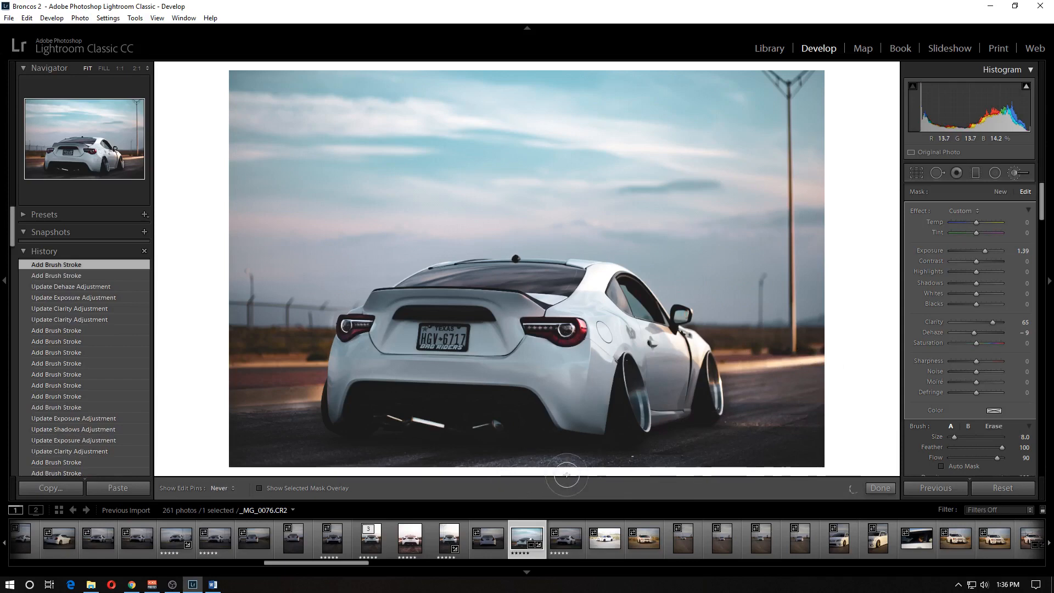
- Extend the road mask over the road and curb beside the car's left rear wheel, and close the brush
mouse_move(237, 403)
mouse_down()
mouse_move(310, 399)
mouse_move(302, 452)
mouse_move(254, 449)
mouse_move(334, 452)
mouse_move(308, 442)
mouse_up()
scroll(319, 440, down, 1)
scroll(318, 439, down, 3)
key(h)
mouse_move(312, 390)
mouse_down()
mouse_move(257, 390)
mouse_move(312, 391)
mouse_up()
scroll(536, 460, up, 1)
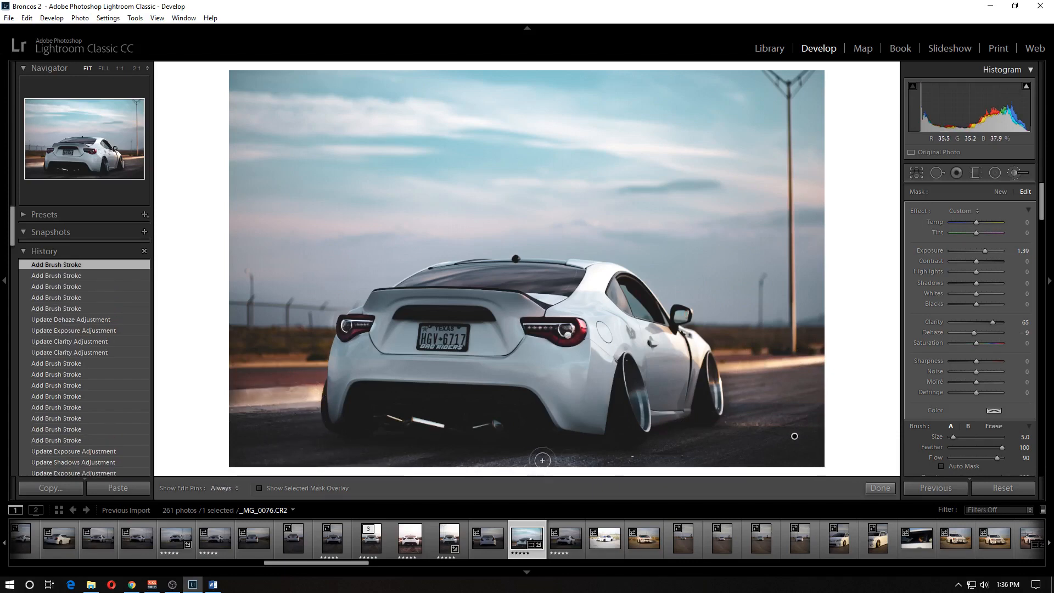
click(880, 488)
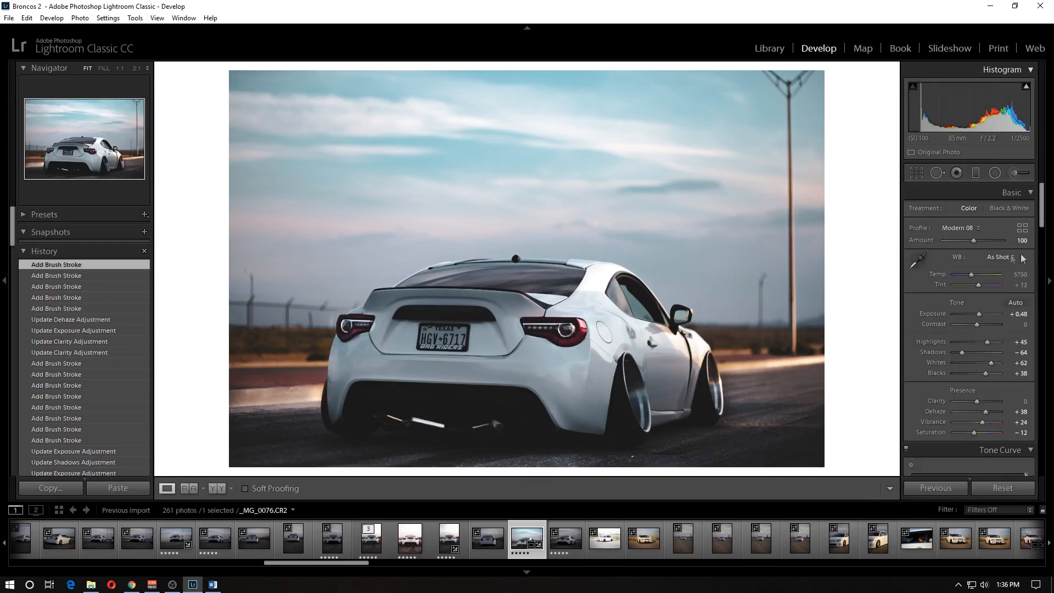
- Reopen the road mask, erase it from the curb left of the car with a size 4 Auto Mask eraser, and close the brush
click(1015, 175)
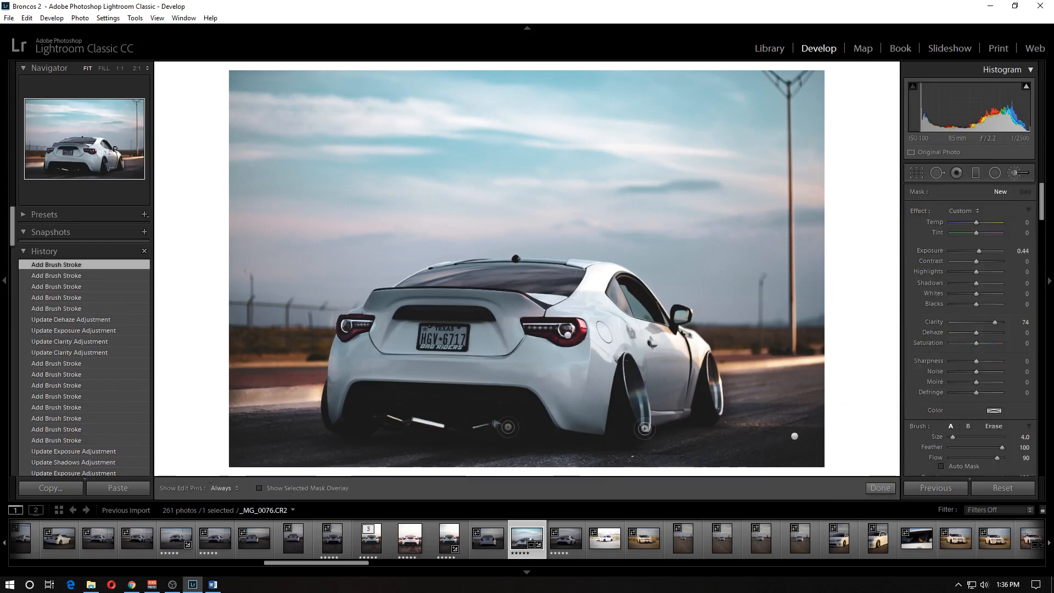
click(794, 437)
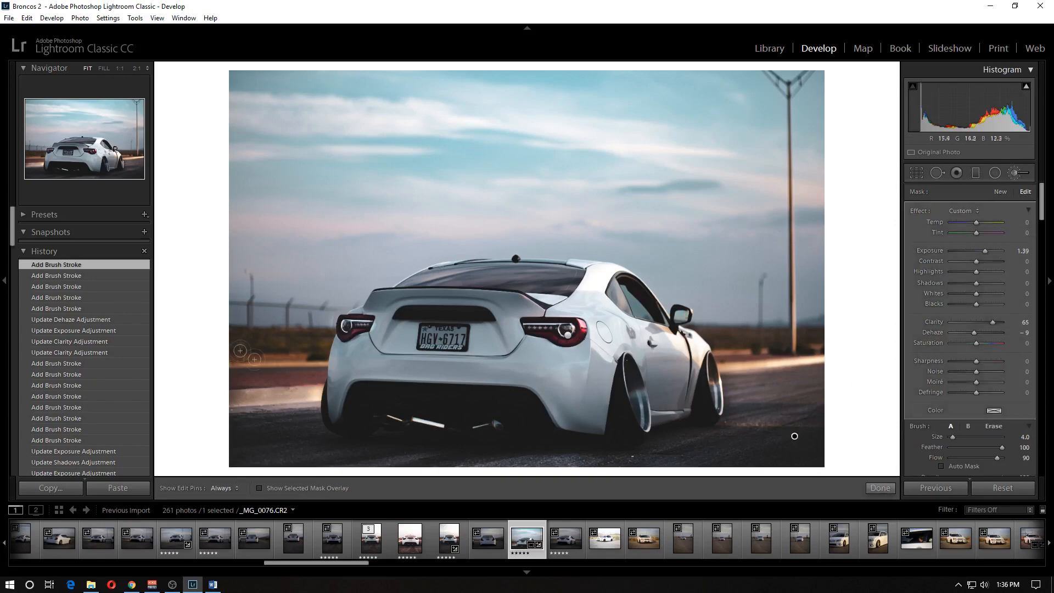
click(994, 427)
key(h)
mouse_move(278, 394)
mouse_down()
mouse_move(259, 403)
mouse_move(324, 392)
mouse_move(237, 404)
mouse_move(313, 405)
mouse_move(230, 412)
mouse_up()
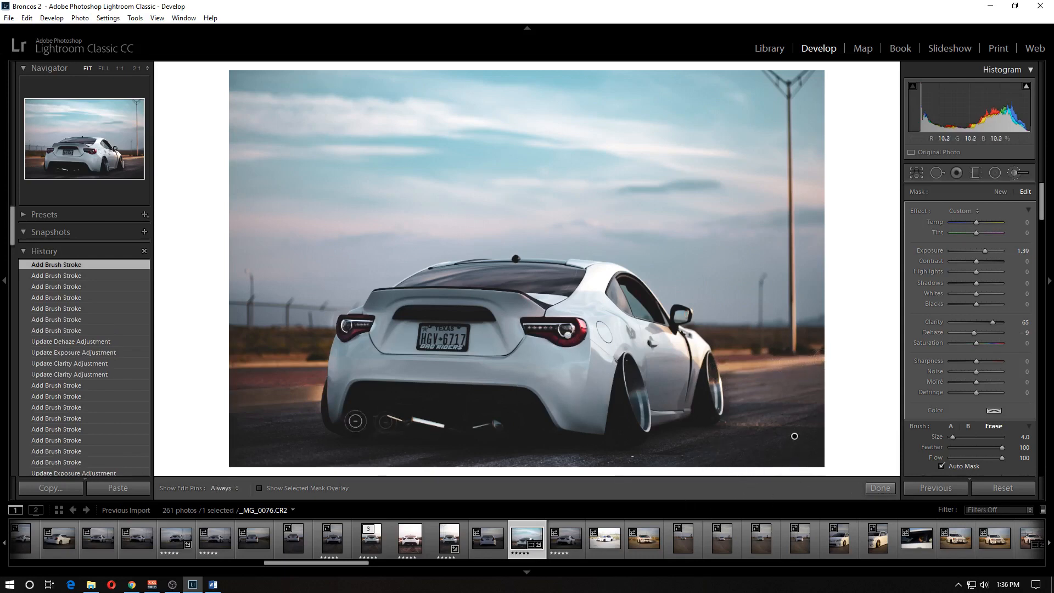
drag(323, 398, 319, 409)
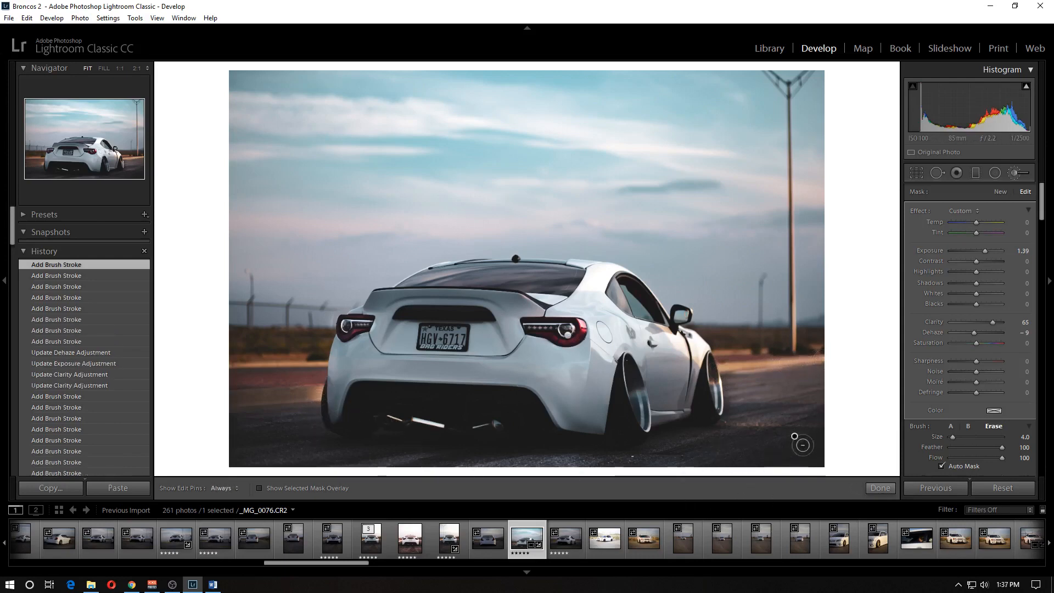
click(880, 488)
- Paint a new size 2 adjustment brush with Exposure -0.52 over the bright spot beside the car's left rear tire, and finish it
click(1017, 173)
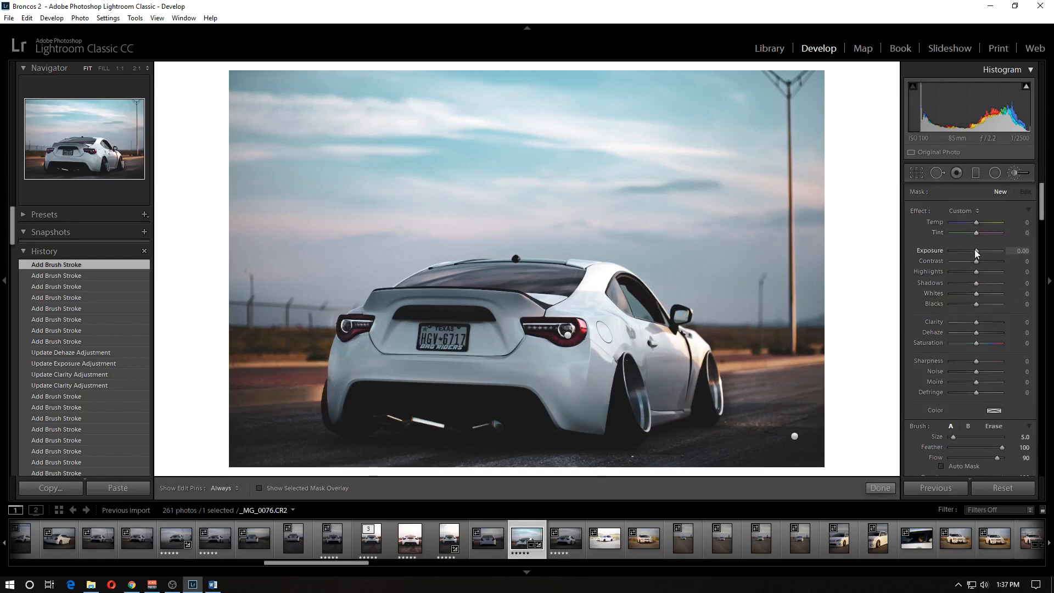
scroll(307, 392, down, 2)
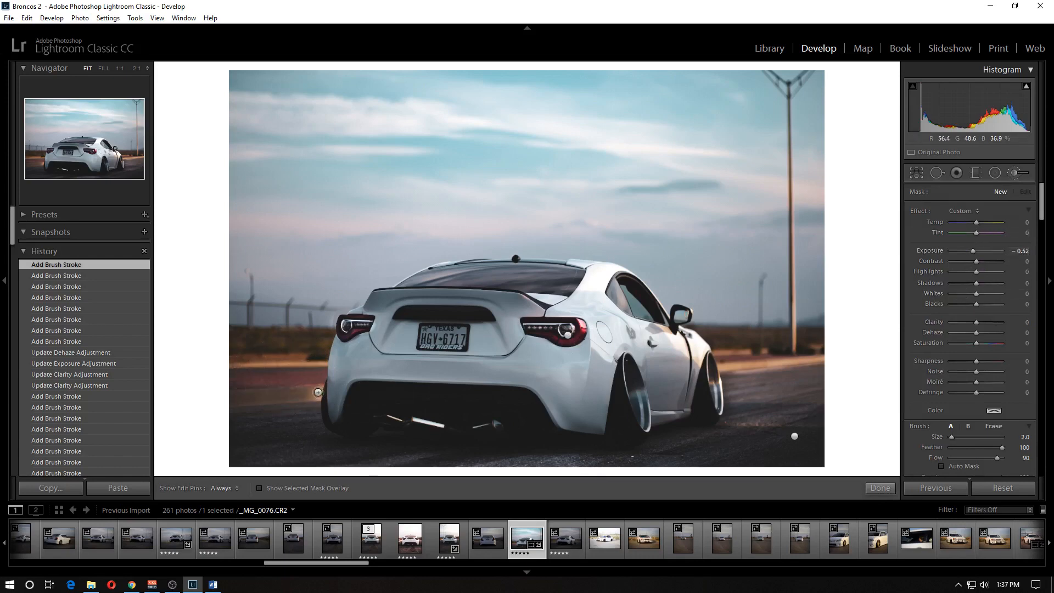
key(h)
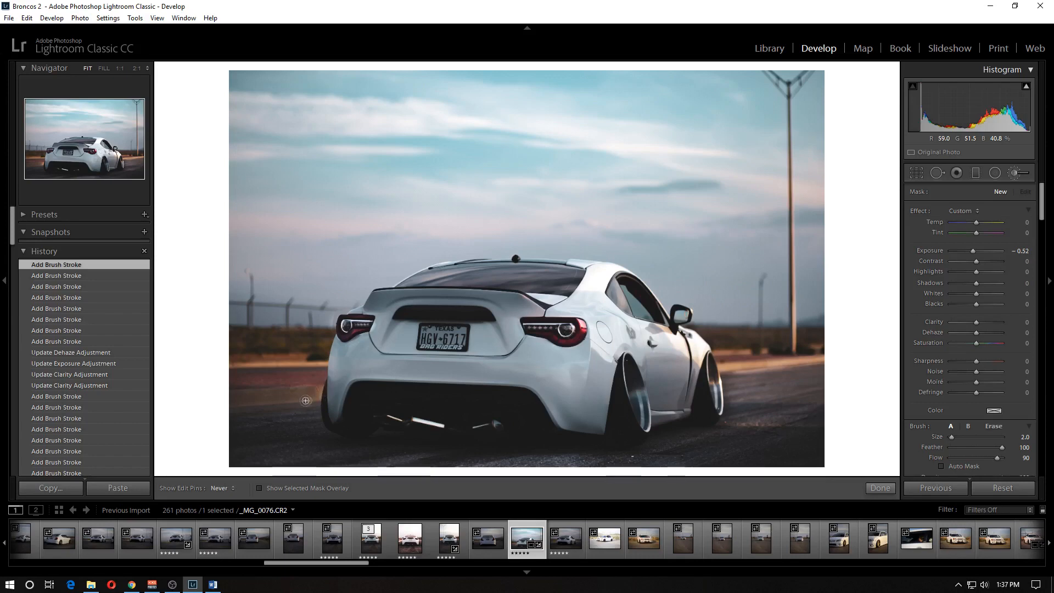
drag(318, 398, 330, 385)
key(h)
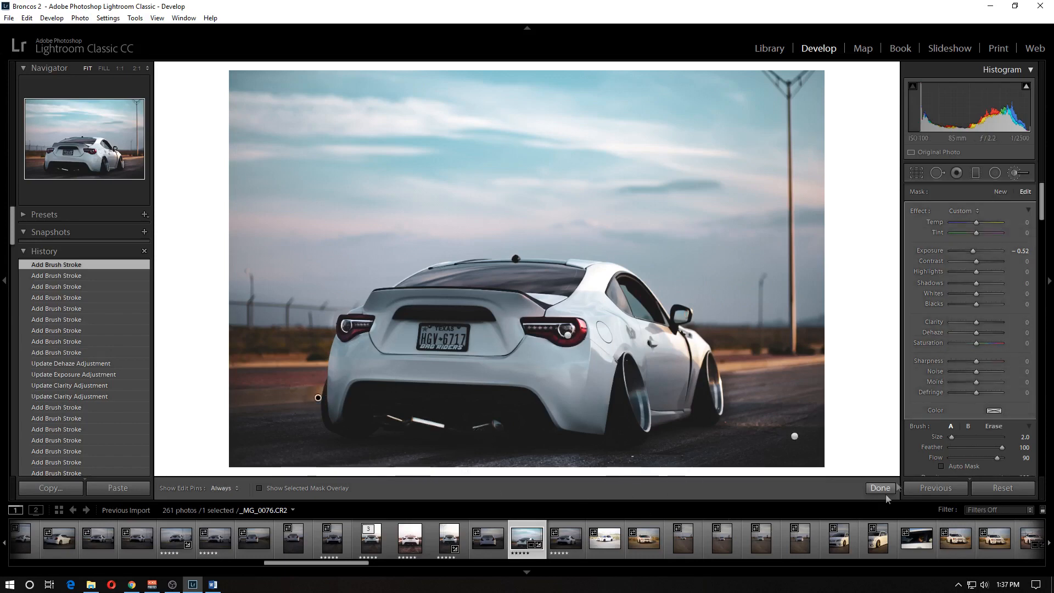
click(881, 488)
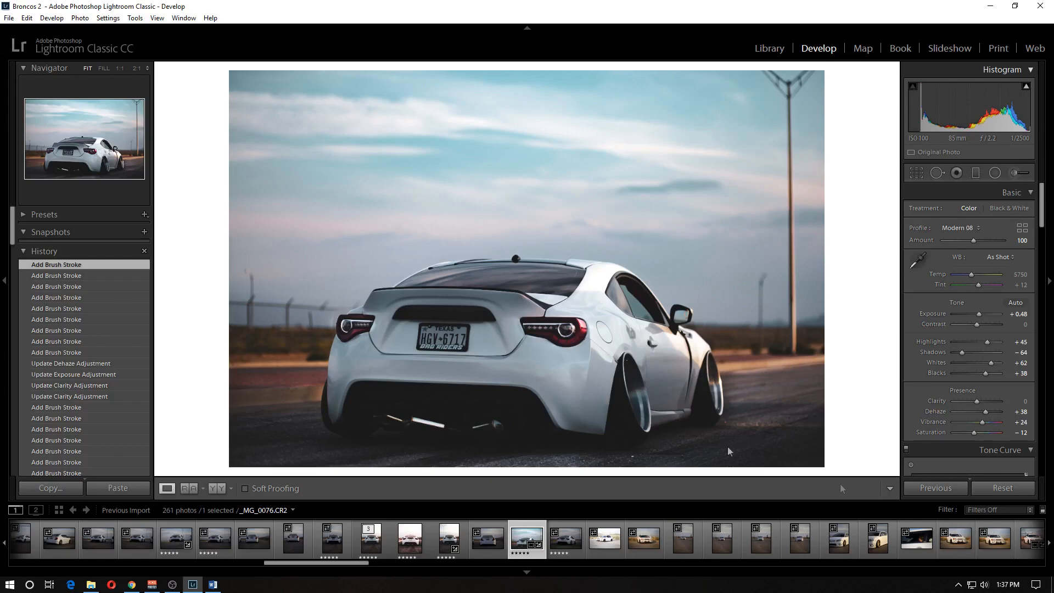
- Straighten the photo automatically with the Crop & Straighten tool and apply the crop
right_click(287, 229)
click(918, 175)
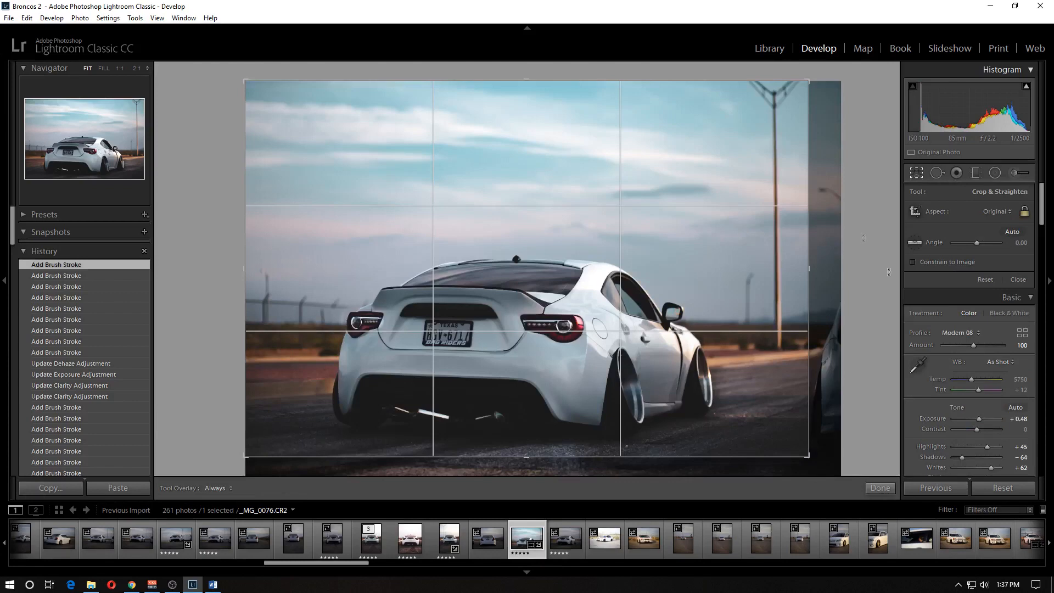
click(1013, 234)
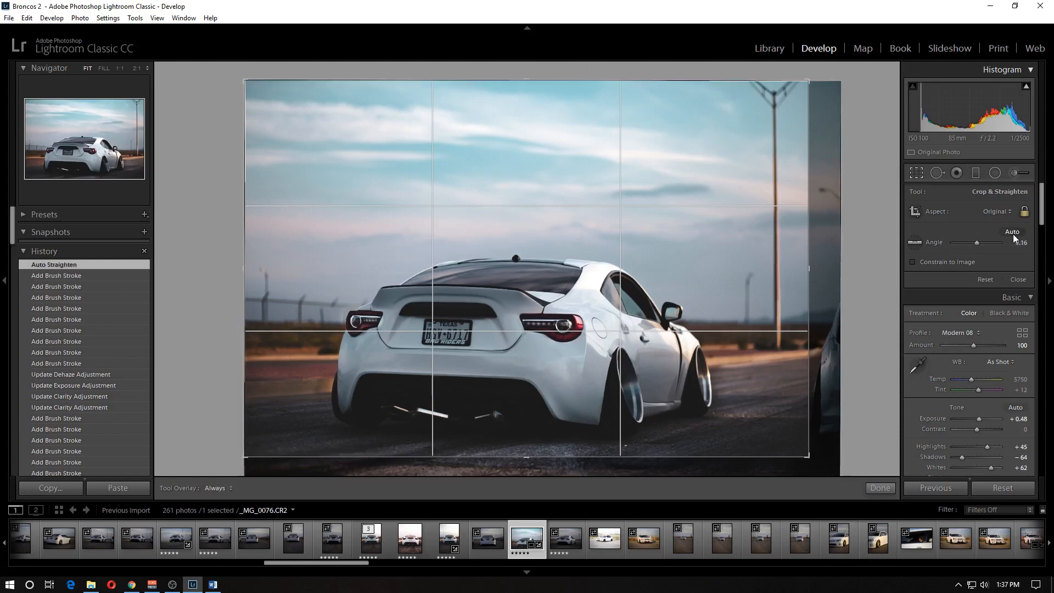
click(879, 488)
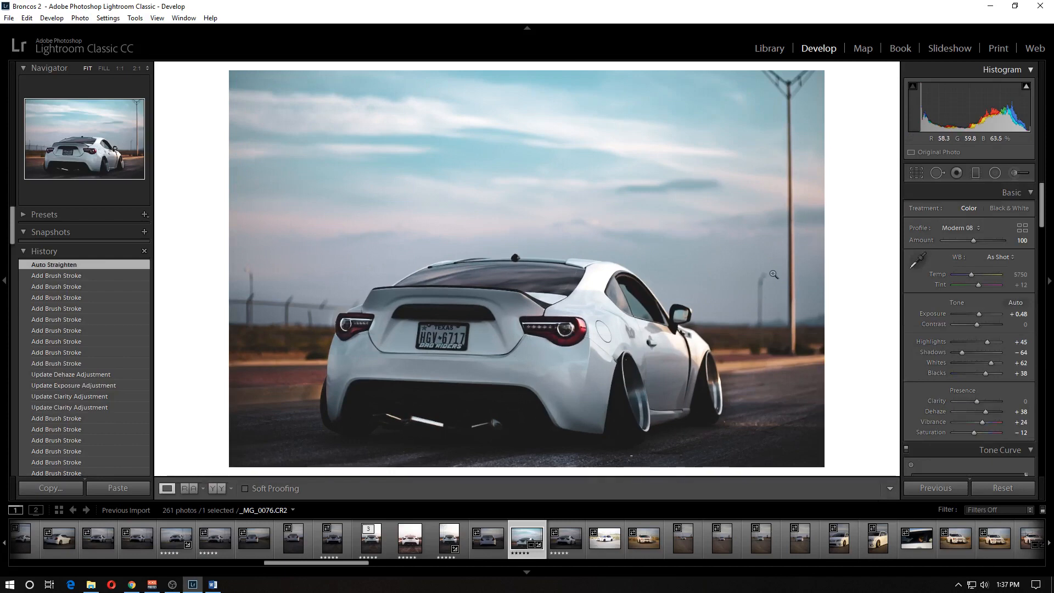
- Open the edited car photo in Photoshop
right_click(391, 252)
mouse_move(434, 346)
click(554, 346)
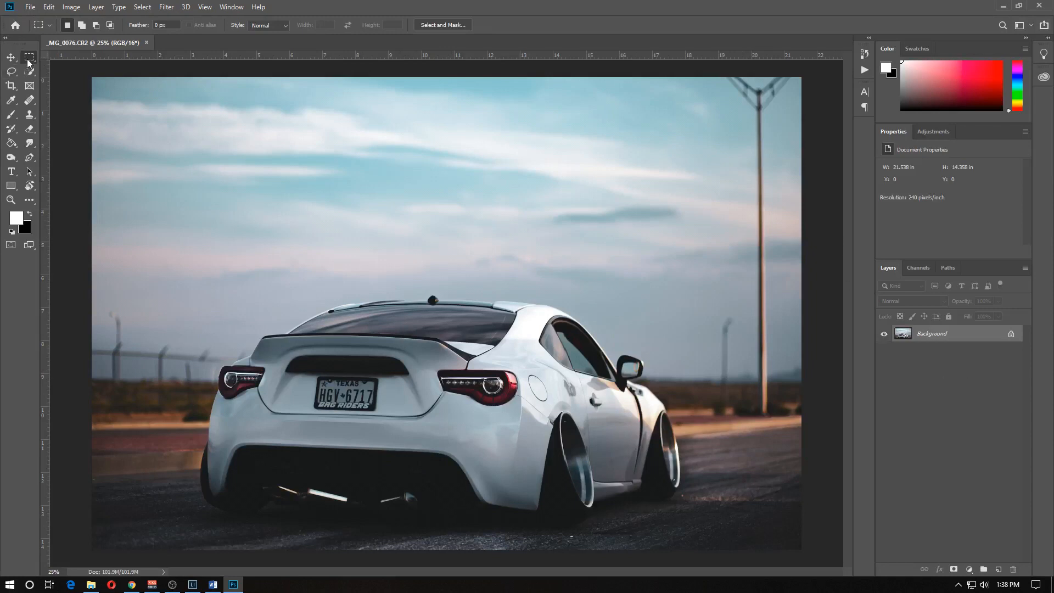
- Remove the tall lamp post right of the car with Content-Aware fills over its upper part and its base
drag(726, 77, 798, 352)
key(Delete)
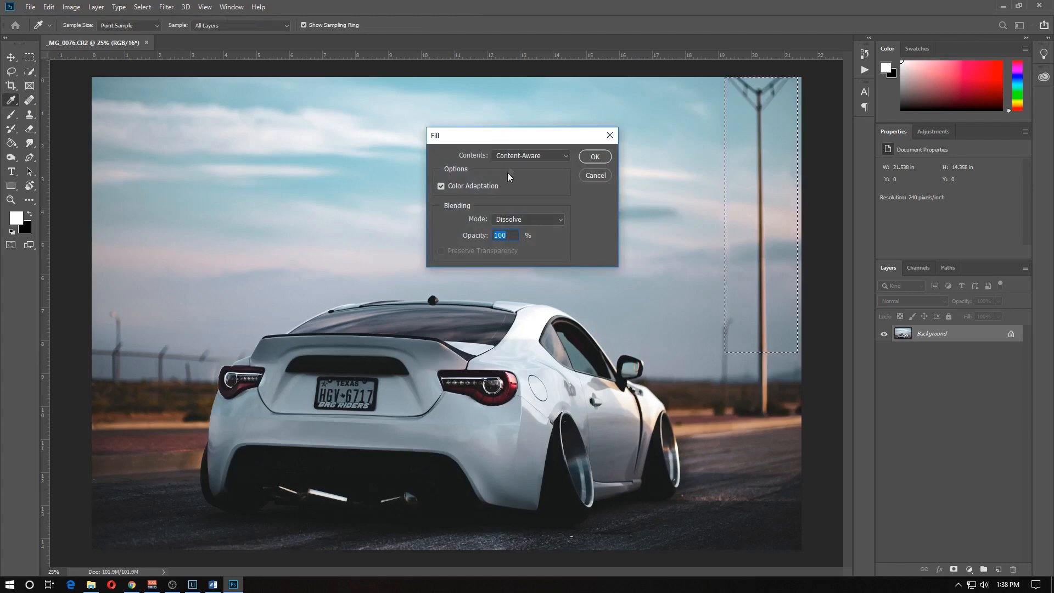
click(595, 157)
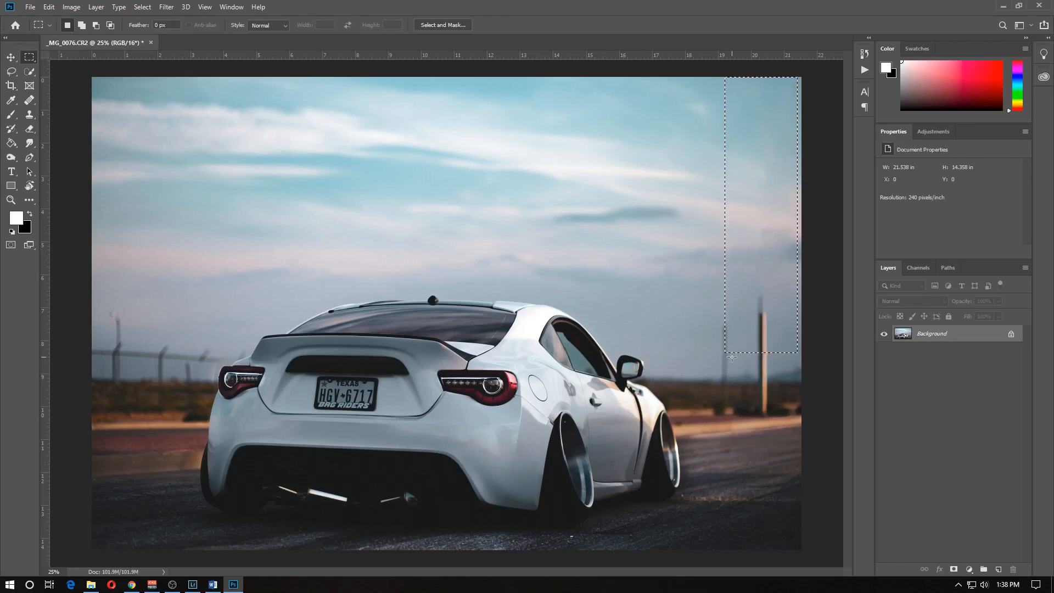
key(ctrl+d)
drag(756, 306, 771, 419)
key(shift+F5)
click(596, 154)
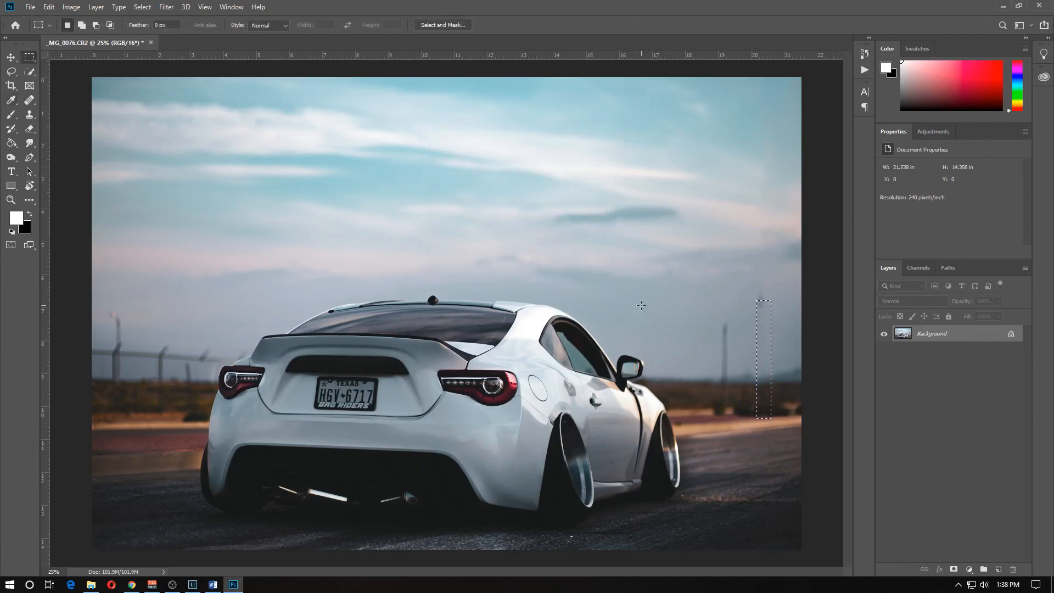
- Remove the thin distant pole right of the car's mirror with a Content-Aware fill
drag(720, 325, 731, 400)
key(i)
key(shift+F5)
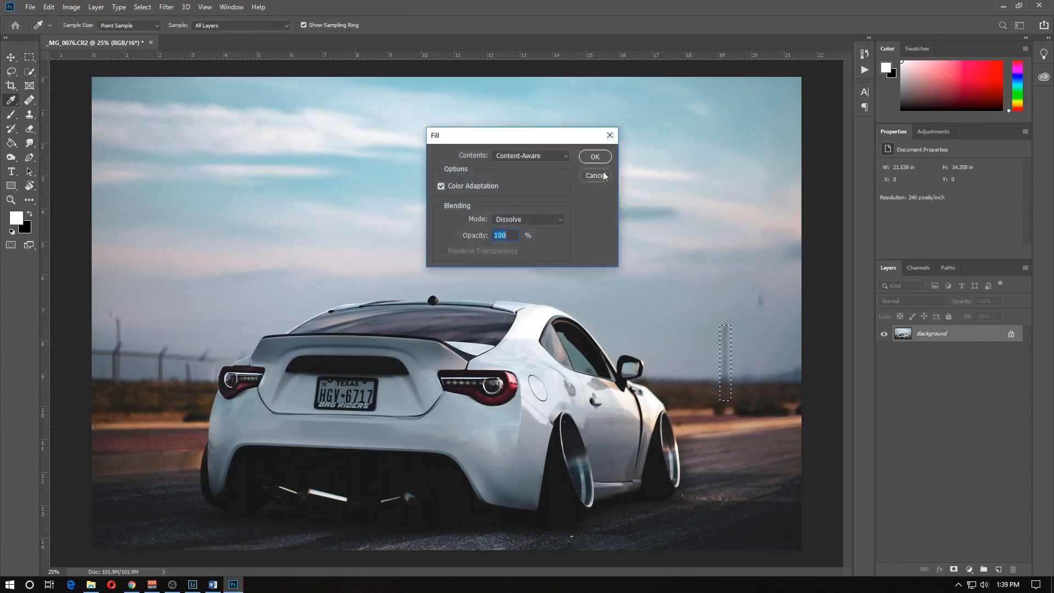
click(593, 158)
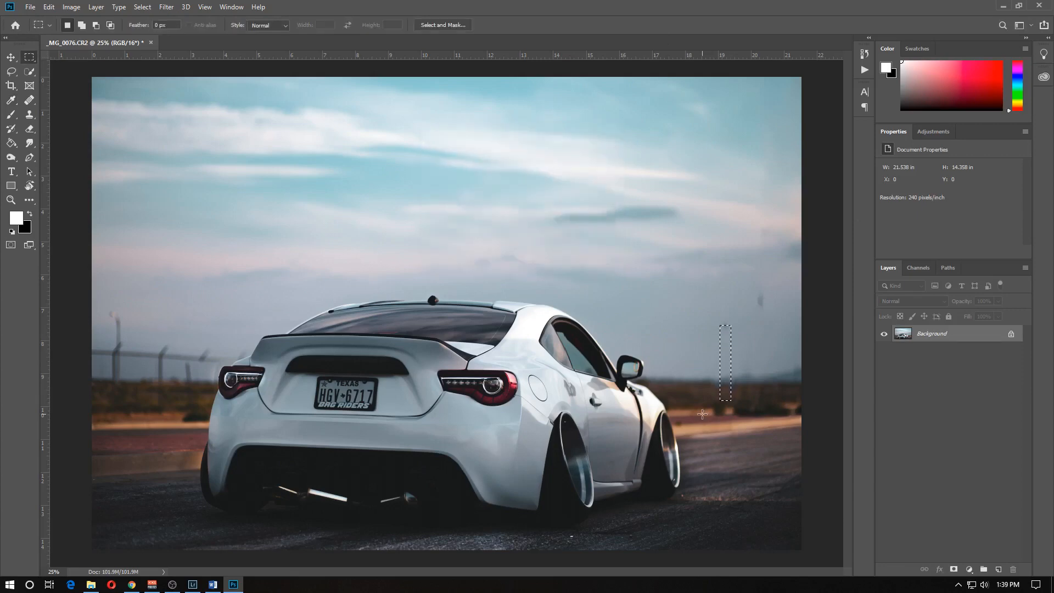
- Clean up the dark pole remnants in the sky right of the car with two more Content-Aware fills
drag(735, 286, 767, 354)
key(shift+F5)
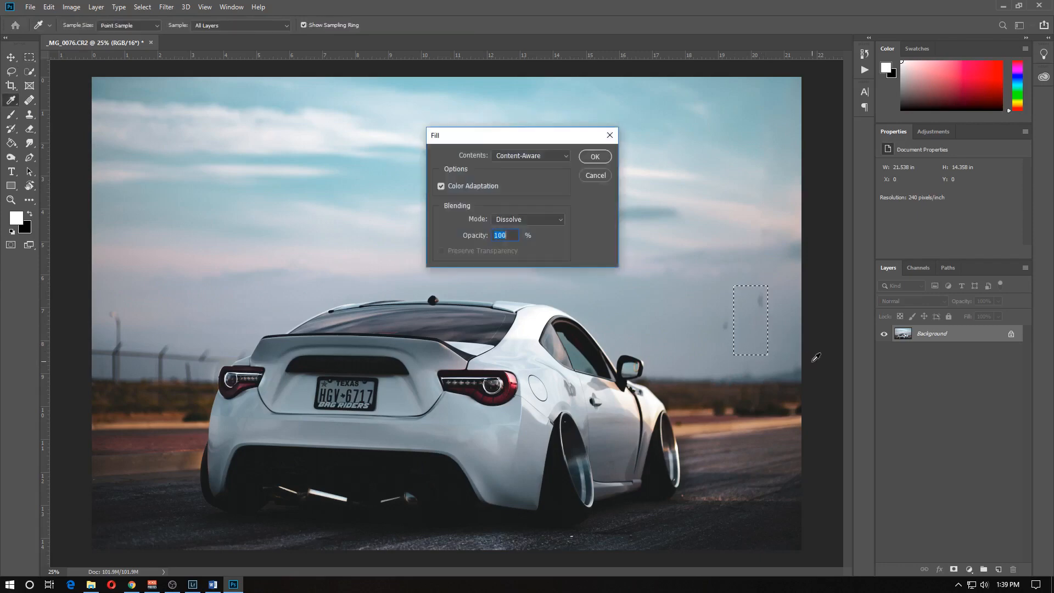
click(595, 157)
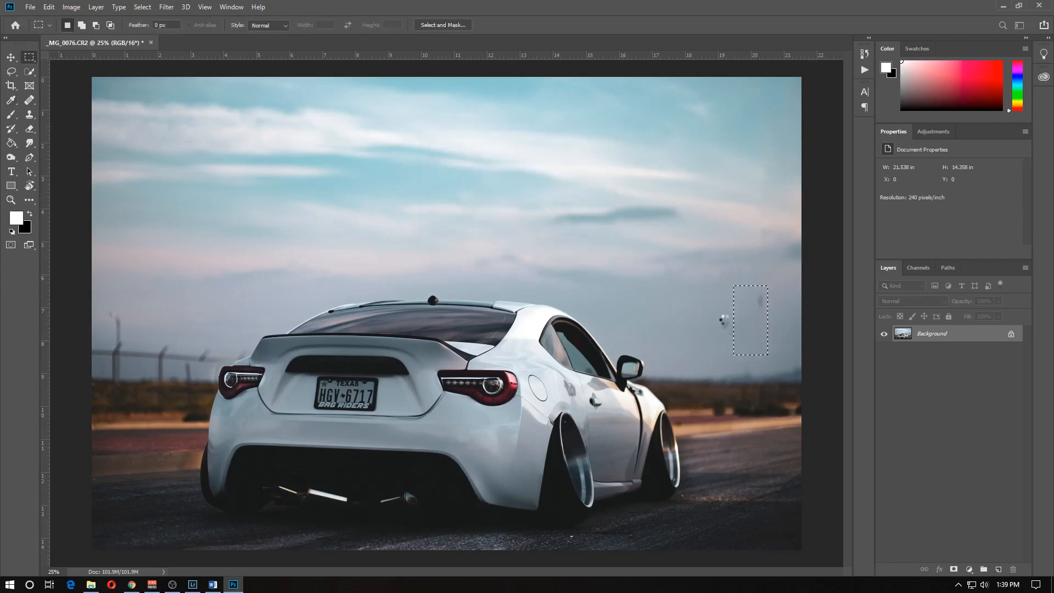
drag(722, 315, 731, 344)
key(shift+F5)
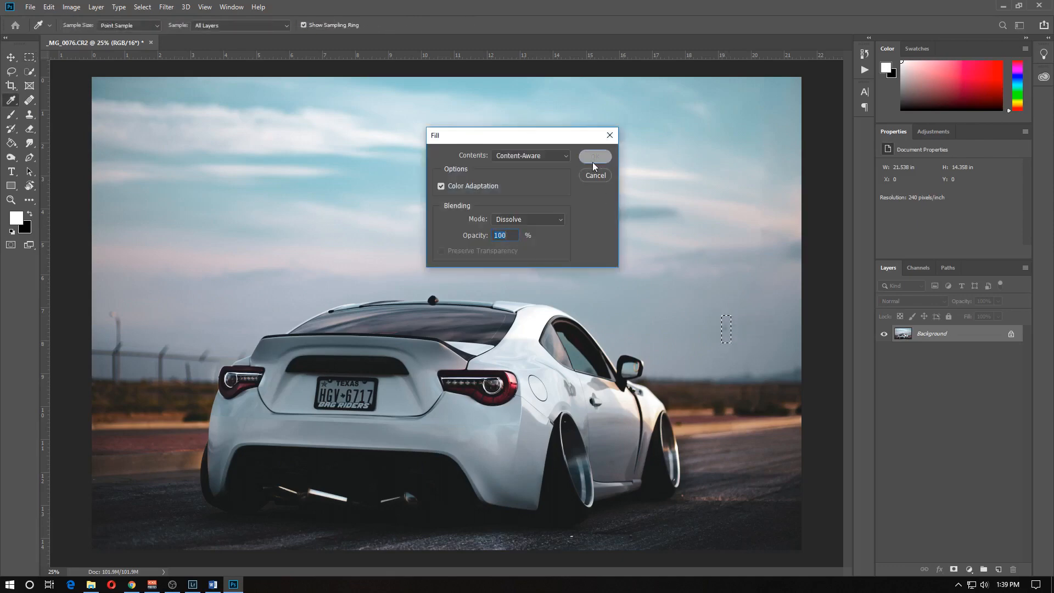
click(593, 161)
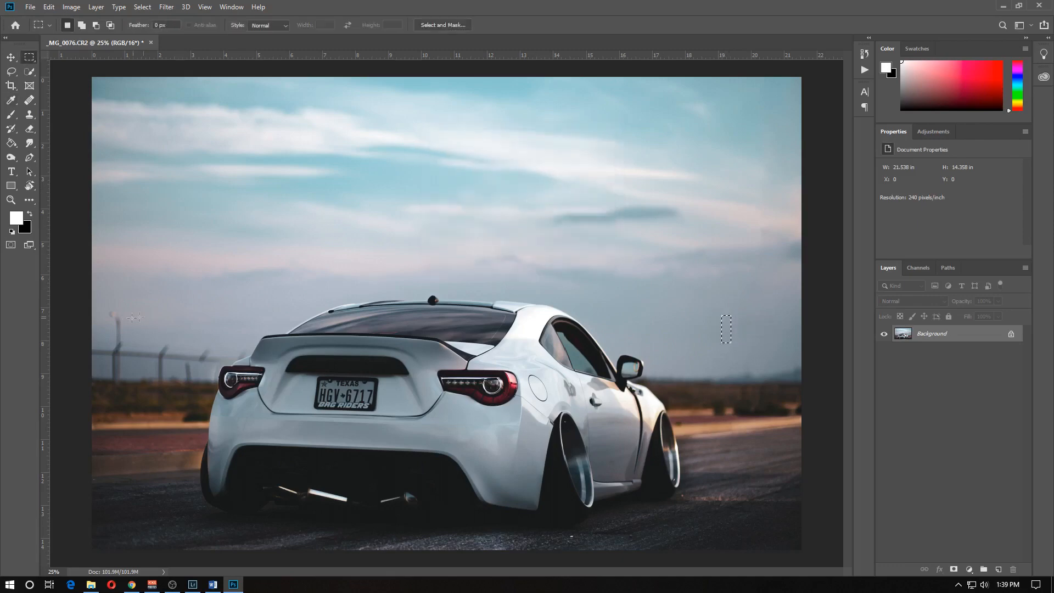
- Remove the small lamp post above the fence left of the car with two Content-Aware fills
drag(111, 309, 127, 344)
key(shift+F5)
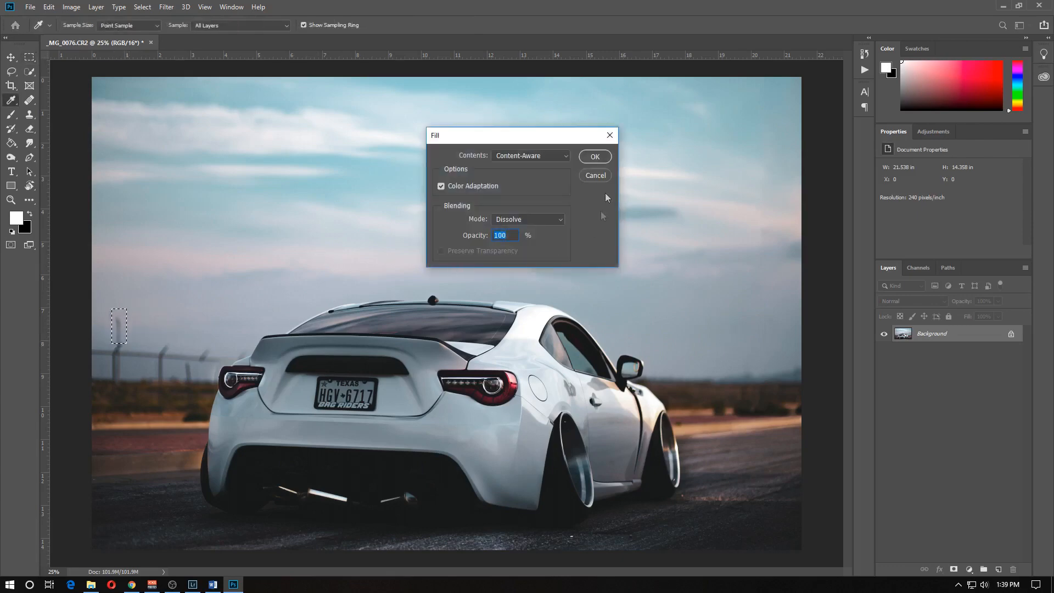
click(602, 160)
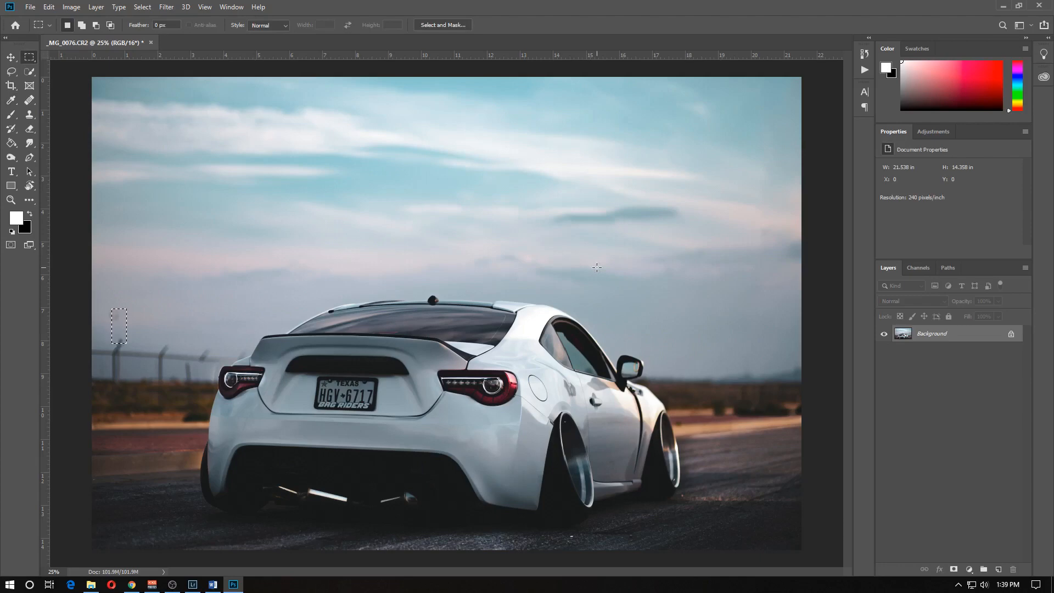
drag(109, 302, 132, 331)
key(shift+F5)
key(Return)
- Save the retouched photo and switch back to Lightroom
click(31, 7)
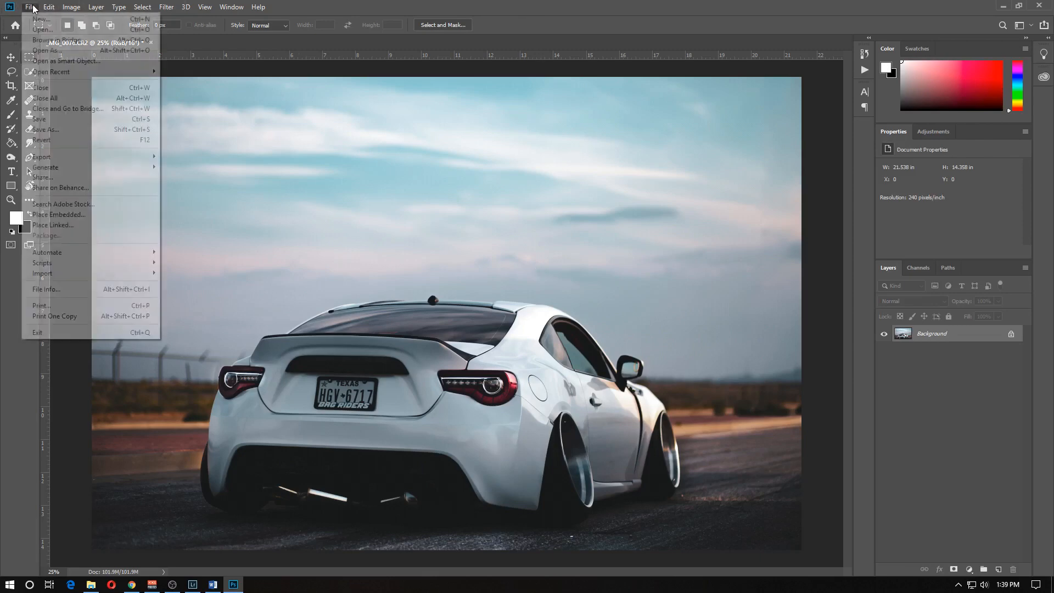
click(69, 122)
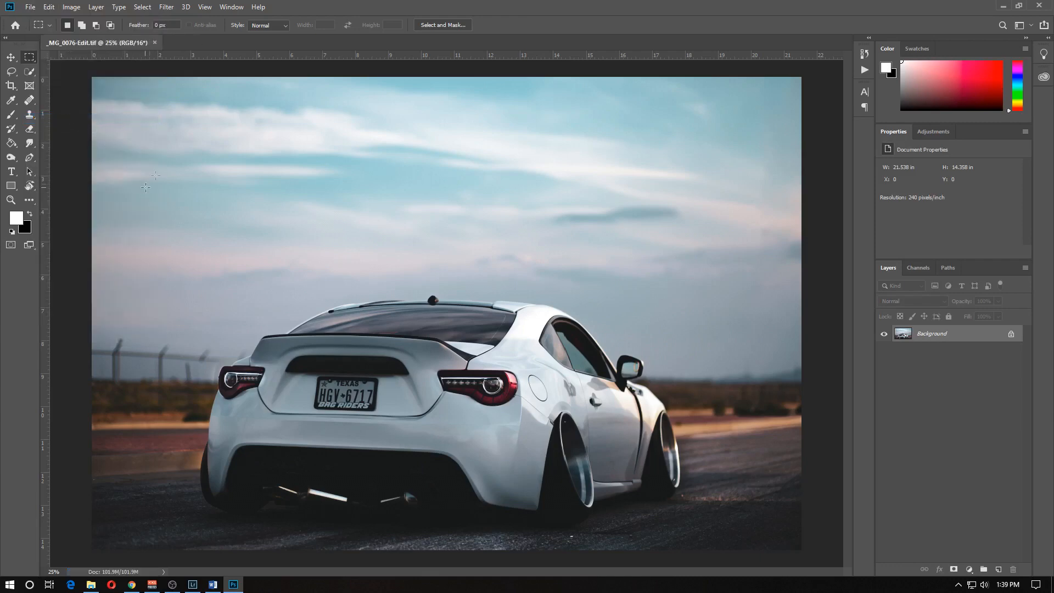
click(1005, 6)
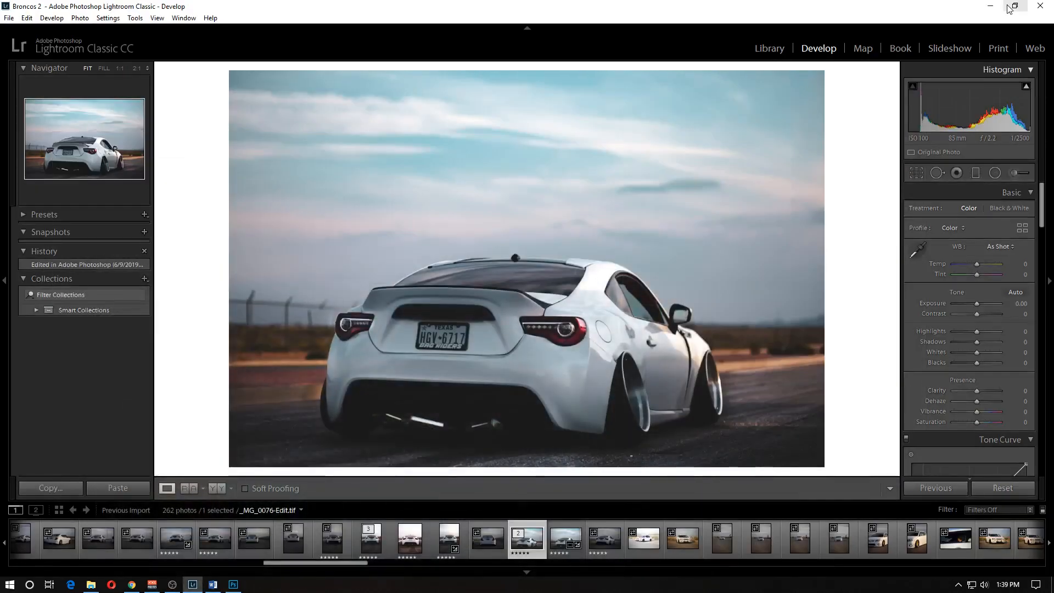